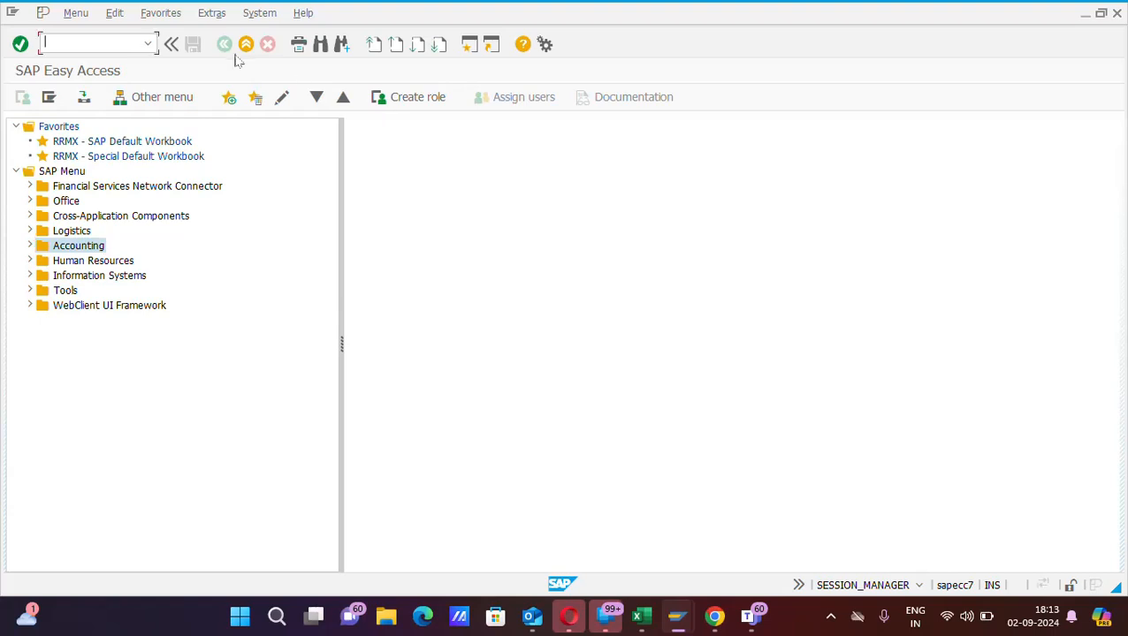
- Open the F-47 down payment request transaction under Accounting, Financial Accounting, Accounts Payable, Document Entry, Down Payment
{"action": "left_click", "coordinate": [118, 46]}
{"action": "left_click", "coordinate": [16, 172]}
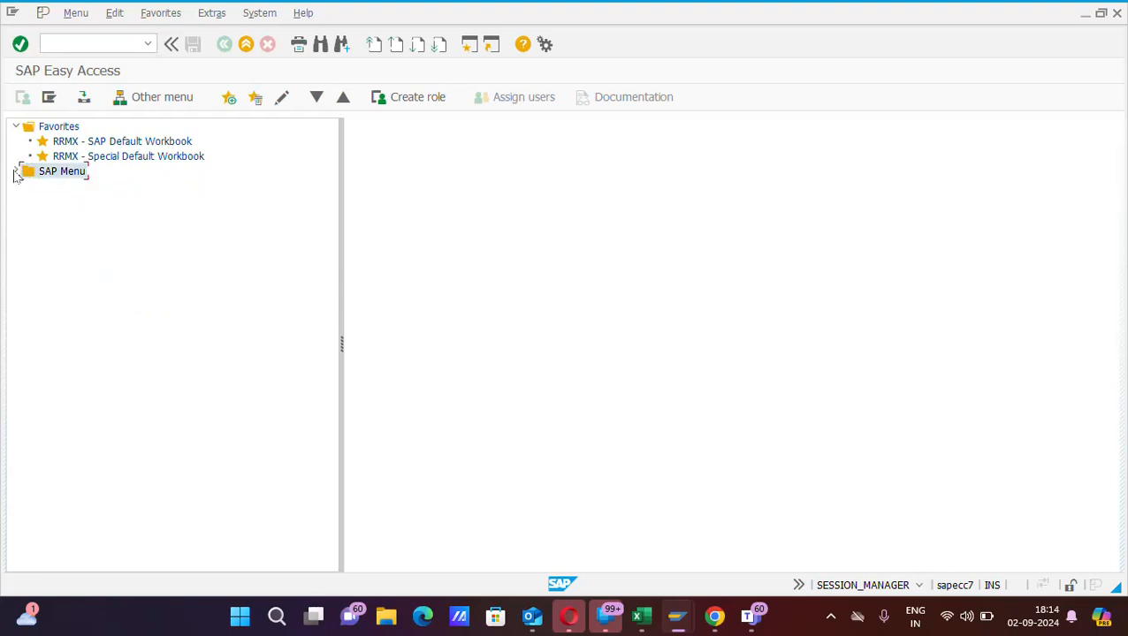
{"action": "left_click", "coordinate": [16, 172]}
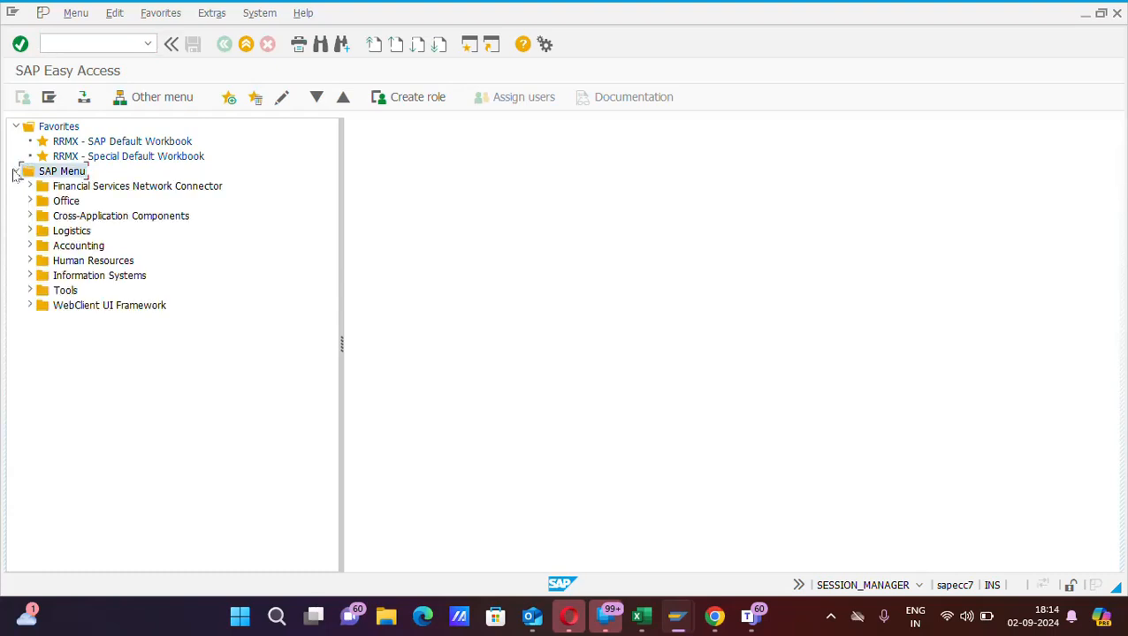
{"action": "left_click", "coordinate": [29, 246]}
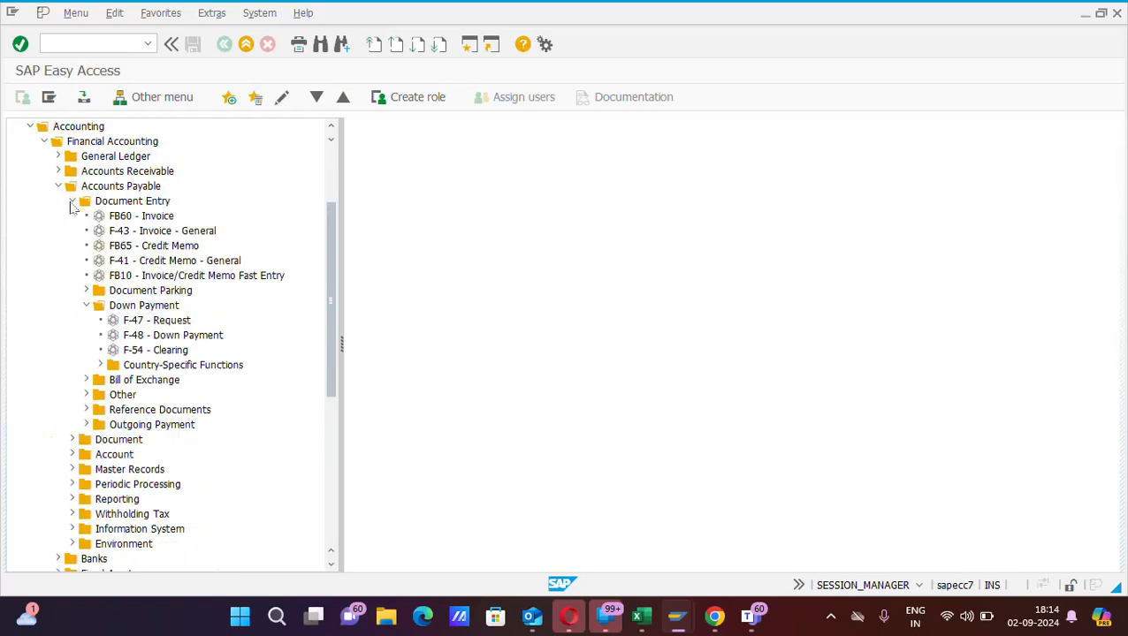
{"action": "left_click", "coordinate": [87, 305]}
{"action": "left_click", "coordinate": [87, 306]}
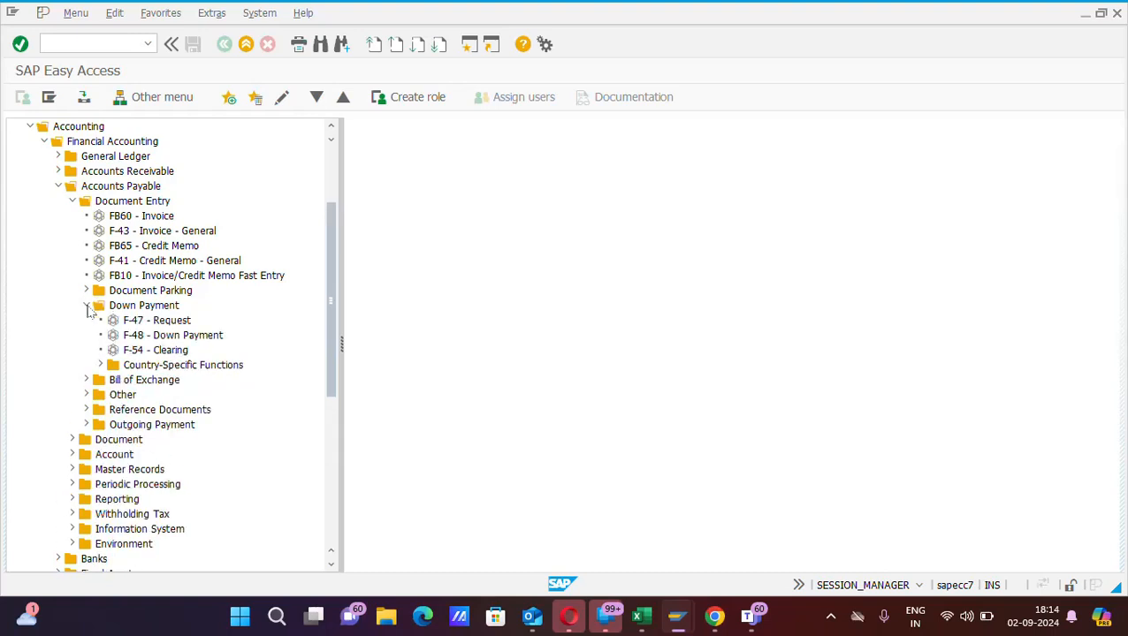
{"action": "left_click", "coordinate": [147, 322]}
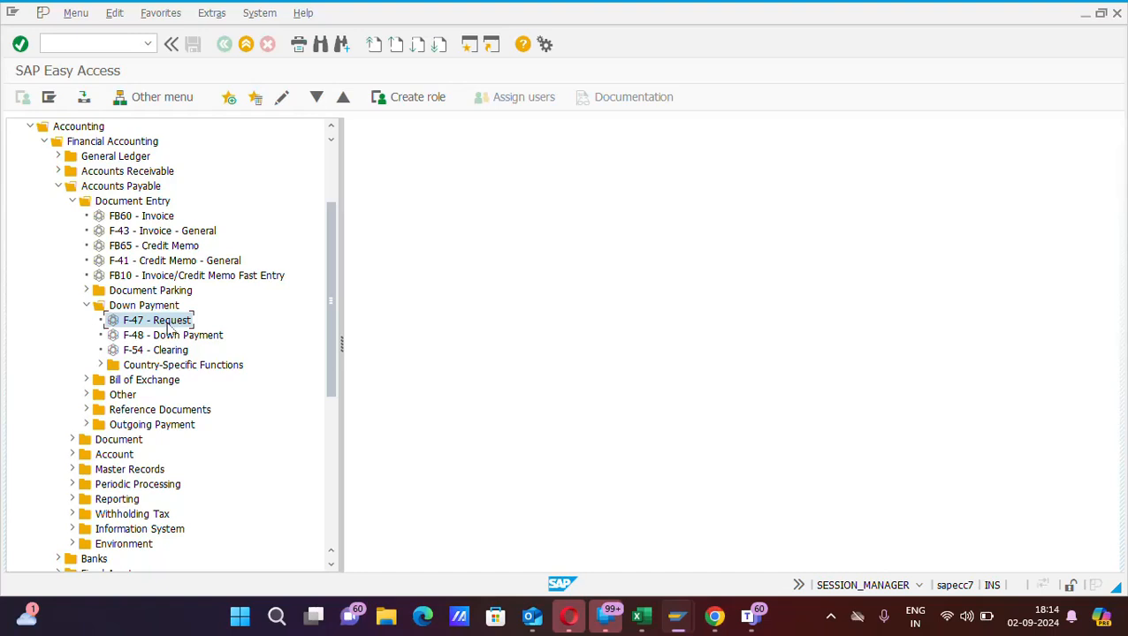
{"action": "double_click", "coordinate": [146, 323]}
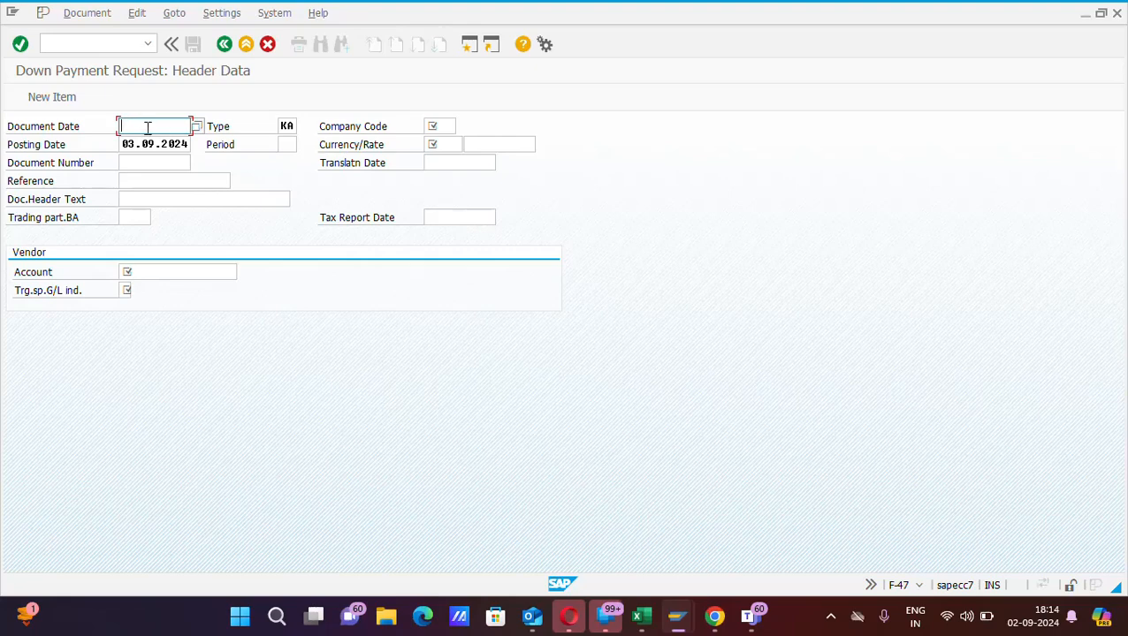
- Set the document date to 03.09.2024 and choose document type KA (Vendor document) from the list of document types
{"action": "type", "text": "03.09.2024"}
{"action": "left_click", "coordinate": [291, 126]}
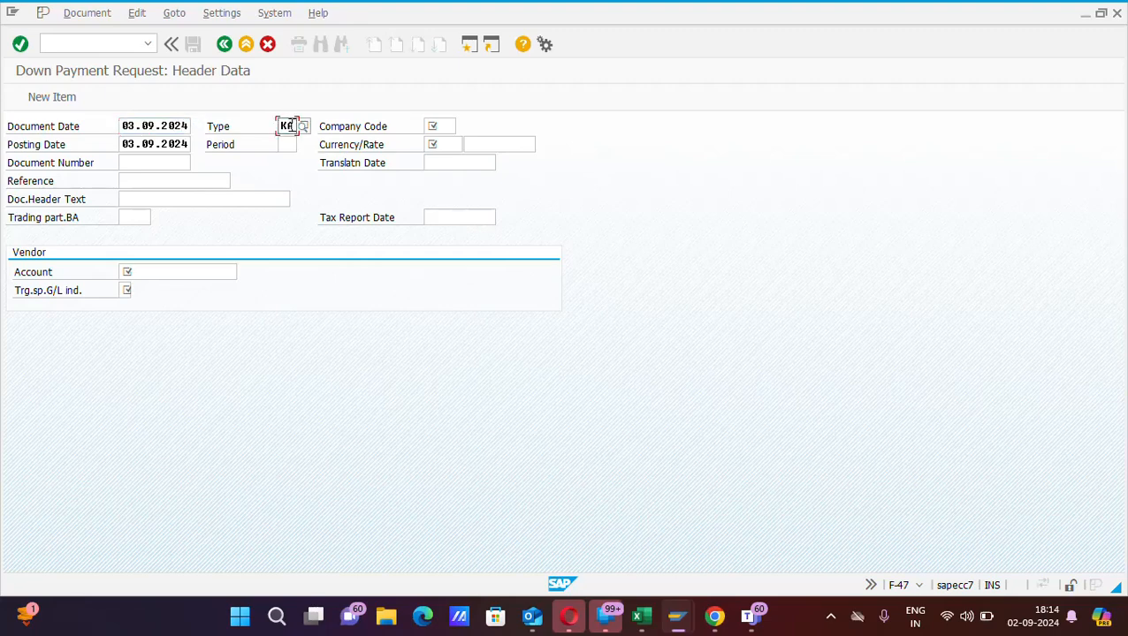
{"action": "key", "text": "Return"}
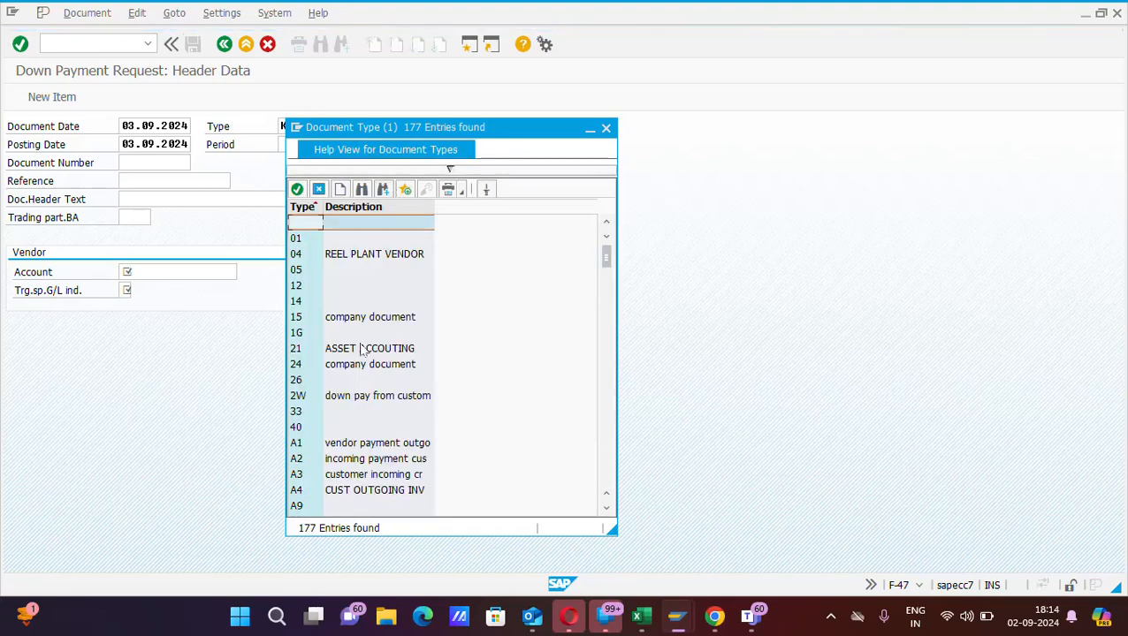
{"action": "left_click", "coordinate": [301, 430]}
{"action": "key", "text": "Down"}
{"action": "key", "text": "Down"}
{"action": "key", "text": "Down"}
{"action": "key", "text": "Down"}
{"action": "key", "text": "Down"}
{"action": "key", "text": "Down"}
{"action": "key", "text": "Down"}
{"action": "key", "text": "Down"}
{"action": "key", "text": "Down"}
{"action": "key", "text": "Down"}
{"action": "key", "text": "Down"}
{"action": "key", "text": "Down"}
{"action": "key", "text": "Down"}
{"action": "key", "text": "Down"}
{"action": "key", "text": "Down"}
{"action": "key", "text": "Down"}
{"action": "key", "text": "Down"}
{"action": "key", "text": "Down"}
{"action": "key", "text": "Down"}
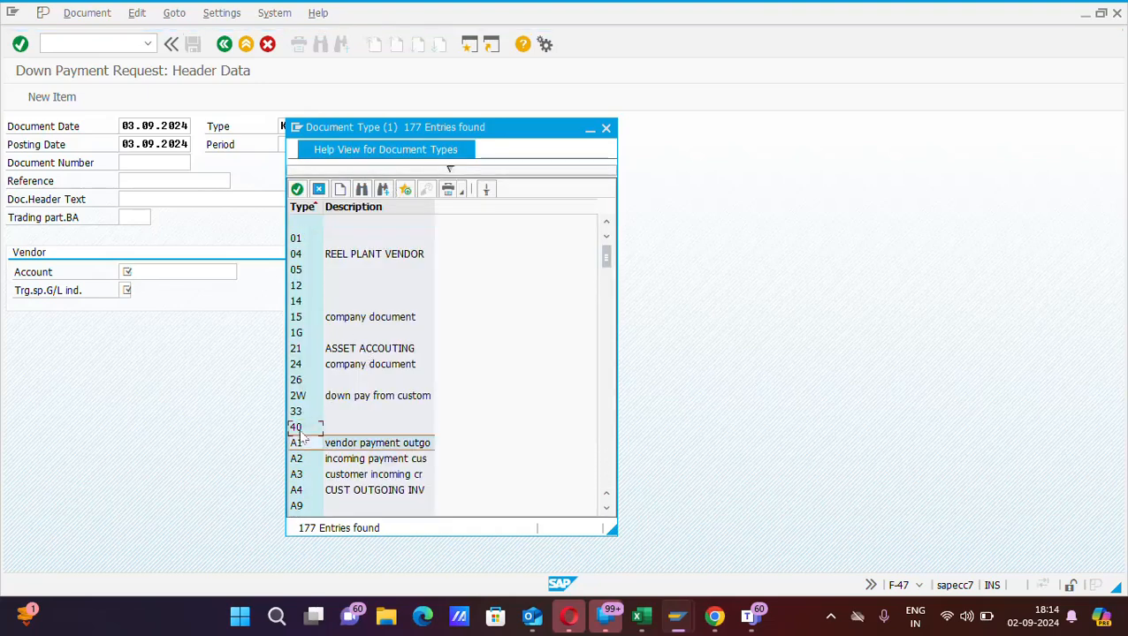
{"action": "key", "text": "Down"}
{"action": "key", "text": "Down"}
{"action": "key", "text": "Down"}
{"action": "key", "text": "Down"}
{"action": "key", "text": "Down"}
{"action": "key", "text": "Down"}
{"action": "key", "text": "Down"}
{"action": "key", "text": "Down"}
{"action": "key", "text": "Down"}
{"action": "key", "text": "Down"}
{"action": "key", "text": "Down"}
{"action": "key", "text": "Down"}
{"action": "key", "text": "Down"}
{"action": "key", "text": "Down"}
{"action": "key", "text": "Down"}
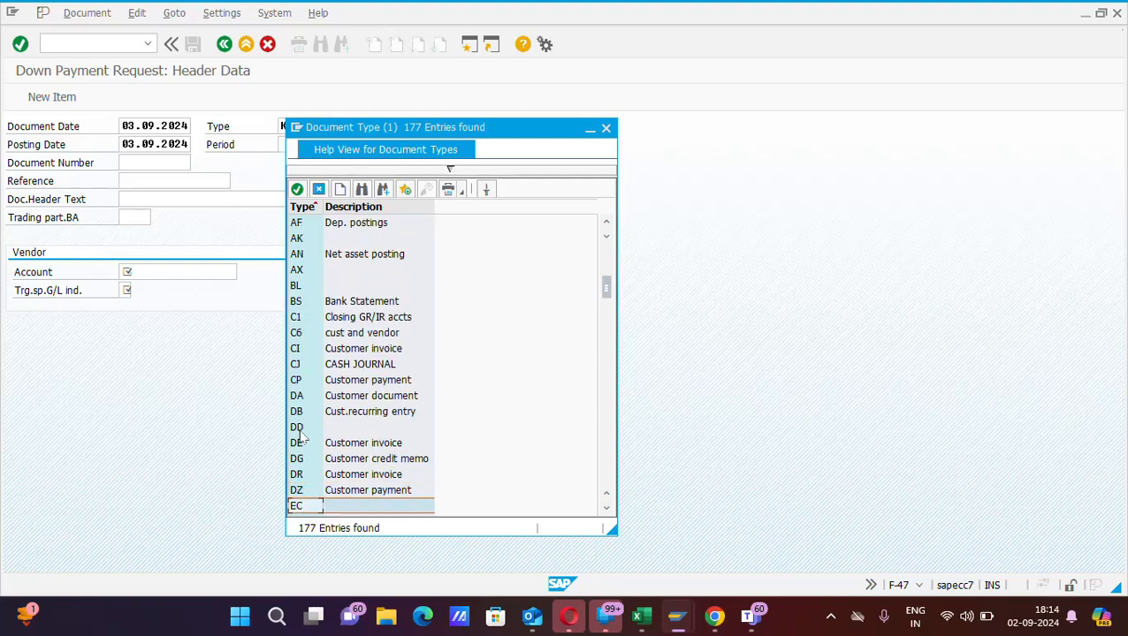
{"action": "key", "text": "Down"}
{"action": "key", "text": "Down"}
{"action": "key", "text": "Down"}
{"action": "key", "text": "Down"}
{"action": "key", "text": "Down"}
{"action": "key", "text": "Down"}
{"action": "key", "text": "Down"}
{"action": "key", "text": "Down"}
{"action": "key", "text": "Down"}
{"action": "key", "text": "Down"}
{"action": "key", "text": "Down"}
{"action": "key", "text": "Down"}
{"action": "key", "text": "Down"}
{"action": "key", "text": "Down"}
{"action": "key", "text": "Down"}
{"action": "key", "text": "Down"}
{"action": "key", "text": "Down"}
{"action": "key", "text": "Down"}
{"action": "key", "text": "Down"}
{"action": "key", "text": "Down"}
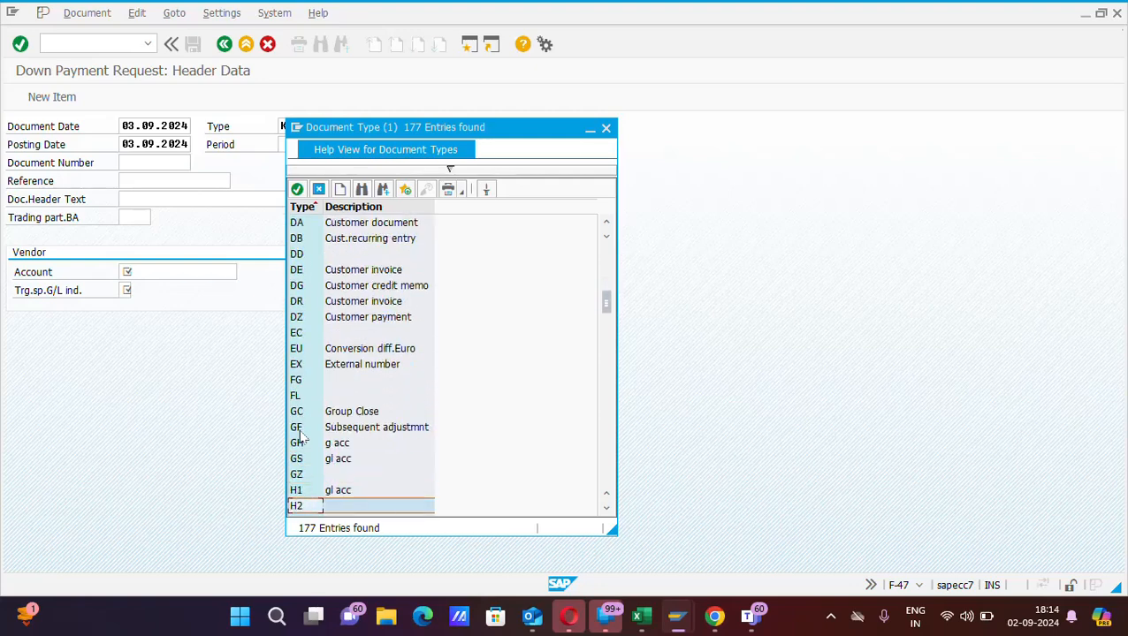
{"action": "key", "text": "Down"}
{"action": "key", "text": "Down"}
{"action": "key", "text": "Down"}
{"action": "key", "text": "Down"}
{"action": "key", "text": "Down"}
{"action": "key", "text": "Down"}
{"action": "key", "text": "Up"}
{"action": "key", "text": "Up"}
{"action": "key", "text": "Up"}
{"action": "key", "text": "Up"}
{"action": "key", "text": "Up"}
{"action": "key", "text": "Up"}
{"action": "key", "text": "Up"}
{"action": "key", "text": "Up"}
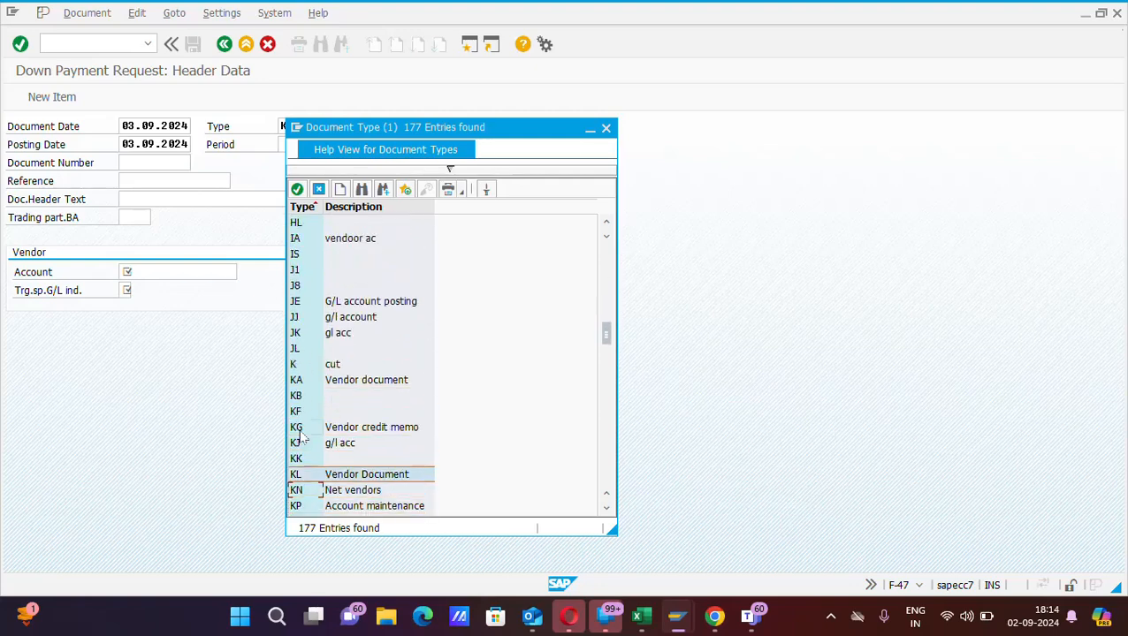
{"action": "key", "text": "Down"}
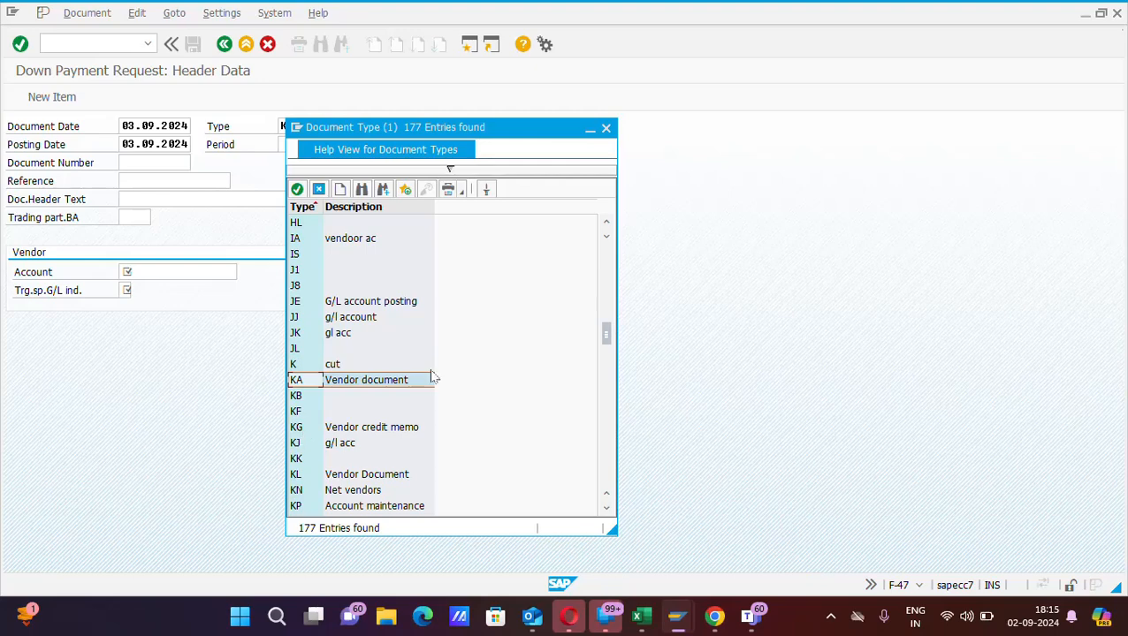
{"action": "double_click", "coordinate": [375, 380]}
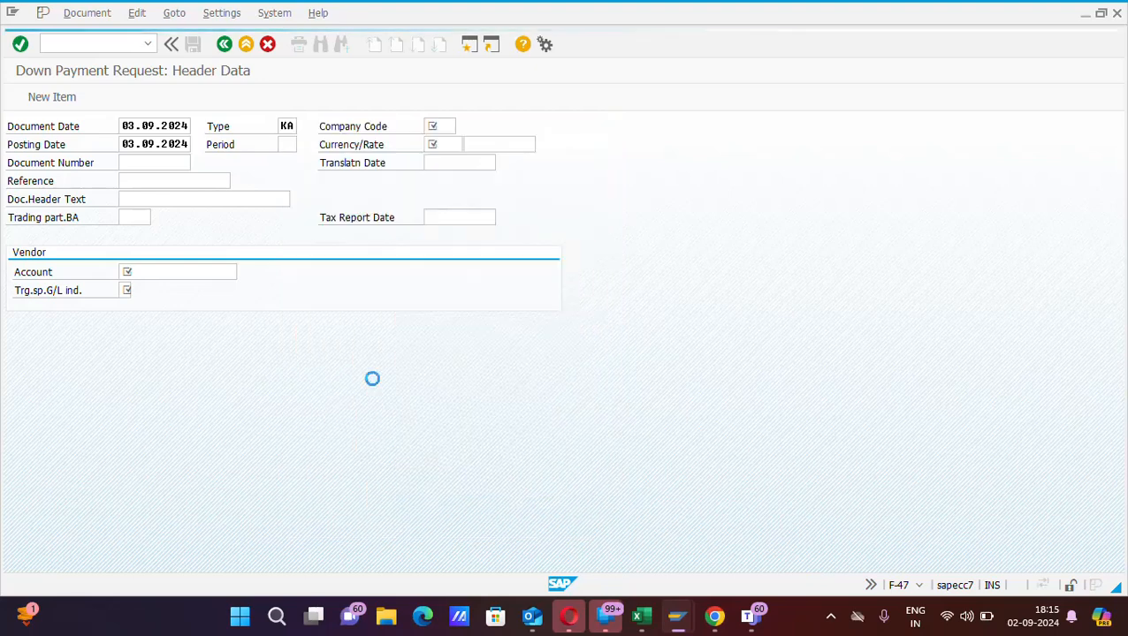
- Set the company code to AON (AON DIGICON LLP) and the currency to INR in the request header
{"action": "left_click", "coordinate": [443, 126]}
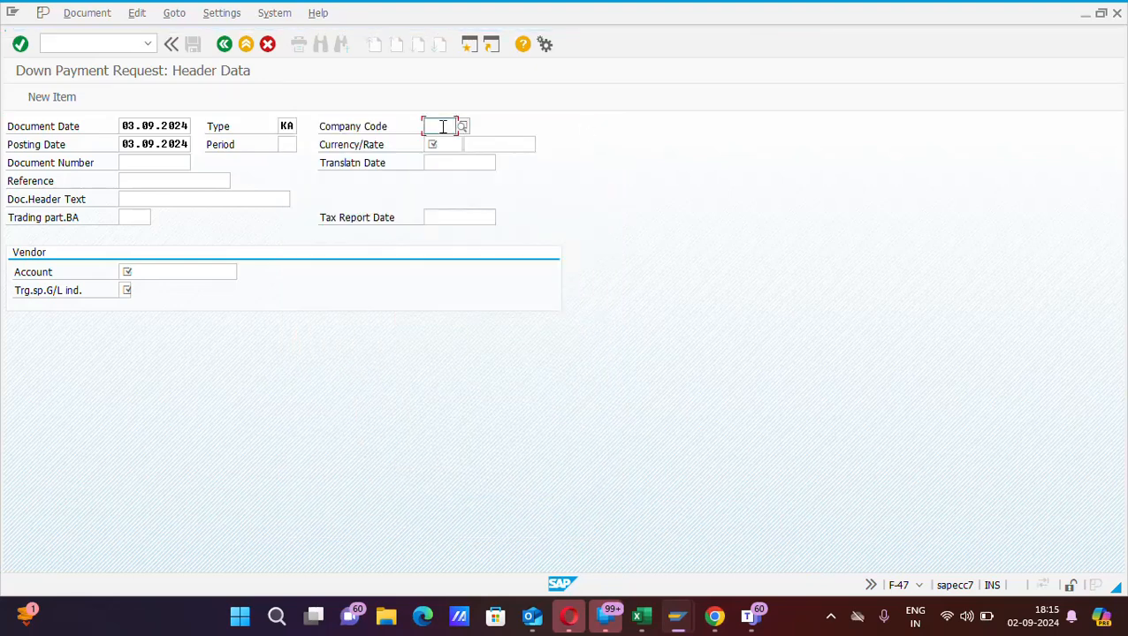
{"action": "type", "text": "AON"}
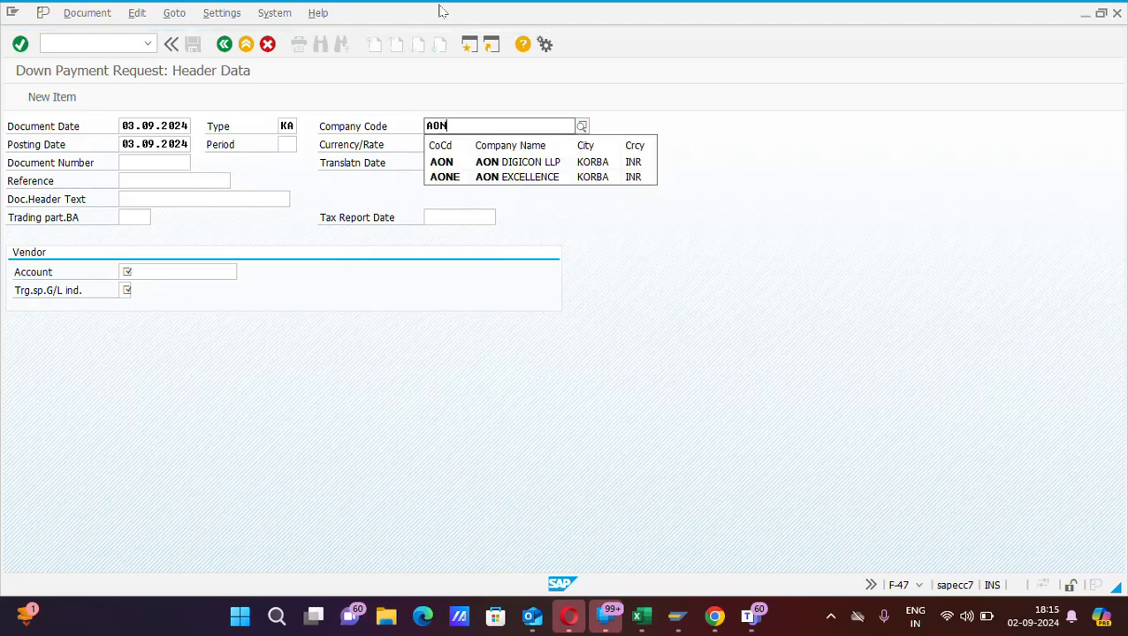
{"action": "left_click", "coordinate": [483, 166]}
{"action": "left_click", "coordinate": [448, 146]}
{"action": "type", "text": "INR"}
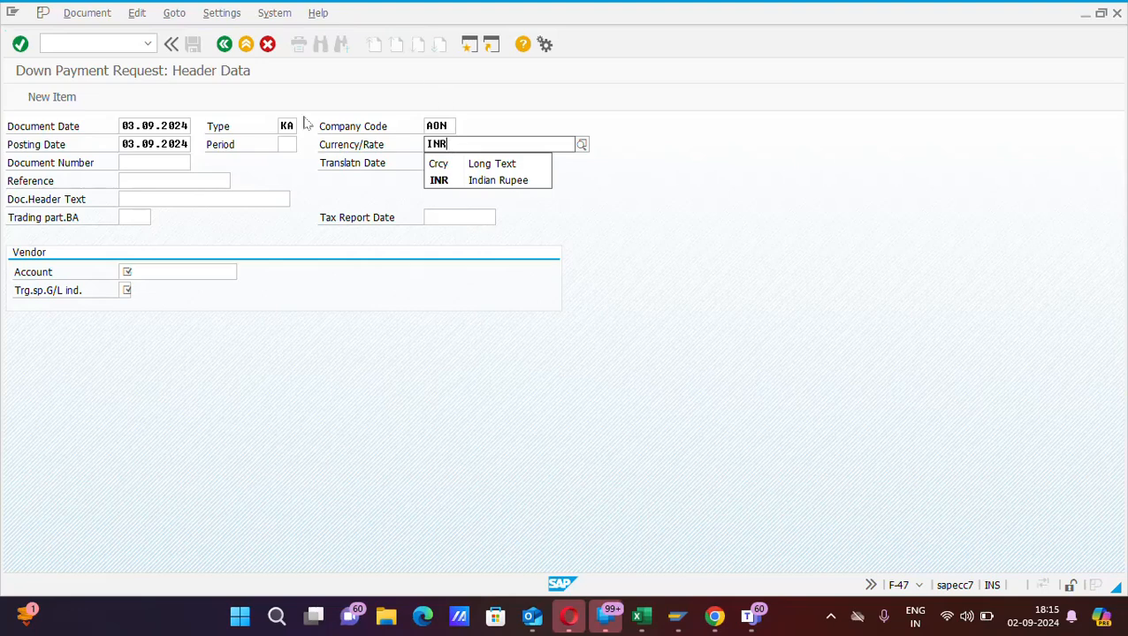
- Enter "Advance Payment" as the reference and "Adv. payment" as the document header text
{"action": "left_click", "coordinate": [139, 180]}
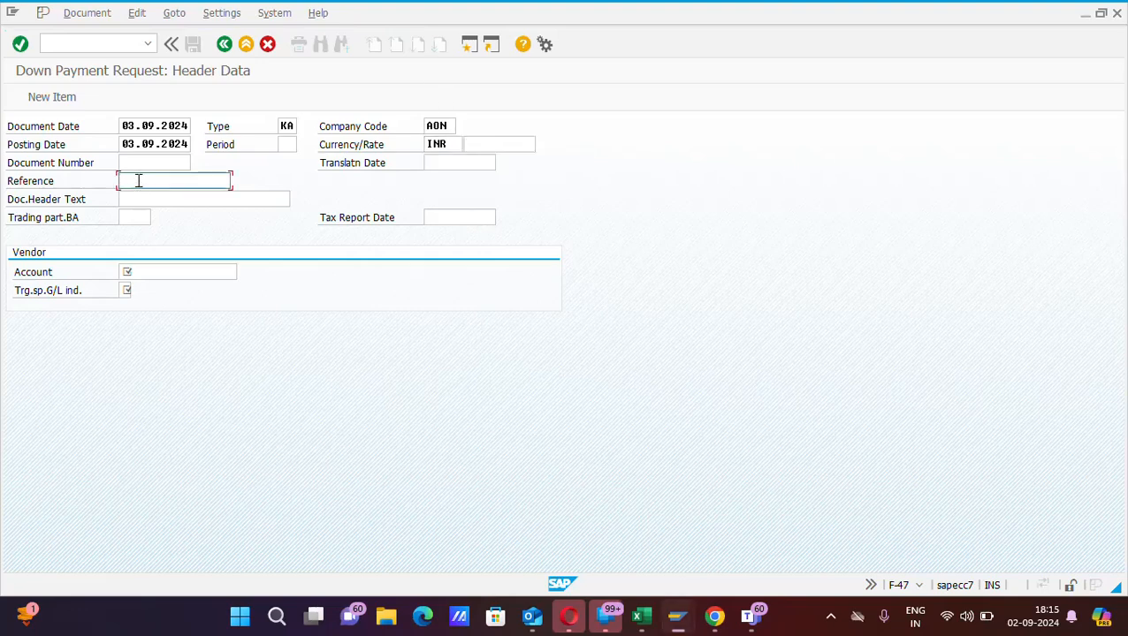
{"action": "type", "text": "Advance"}
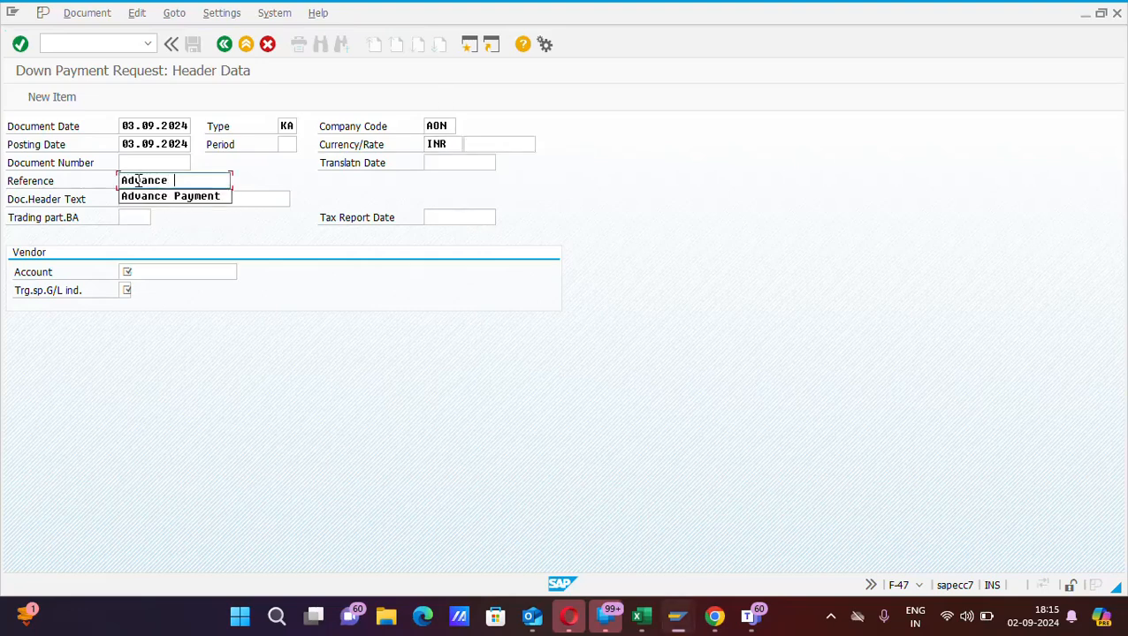
{"action": "left_click", "coordinate": [155, 196]}
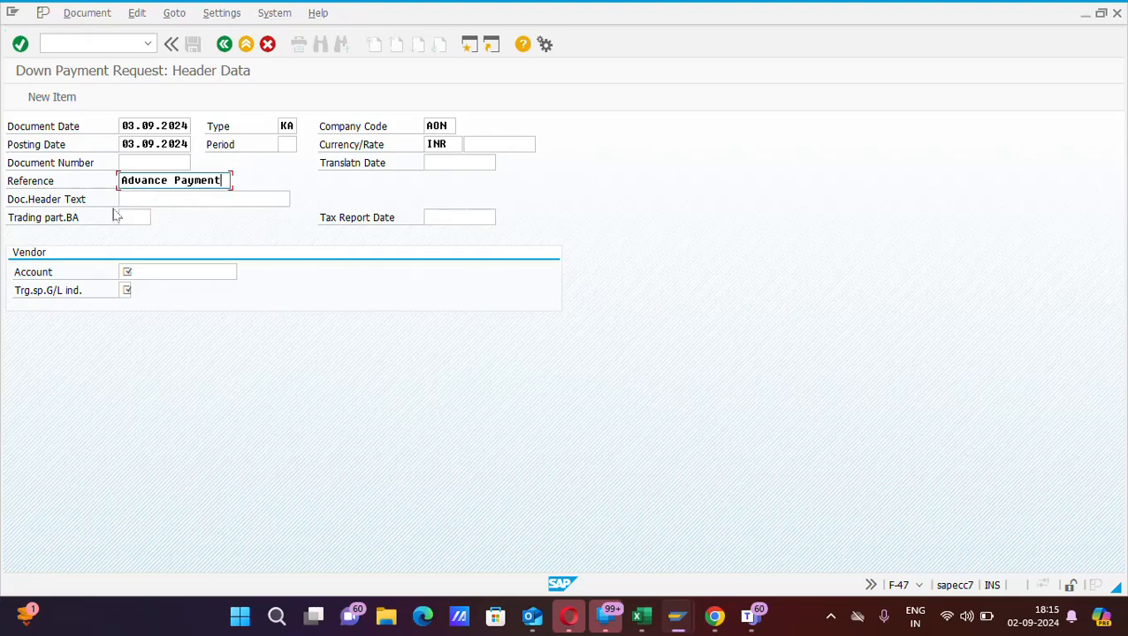
{"action": "left_click", "coordinate": [131, 200]}
{"action": "type", "text": "A"}
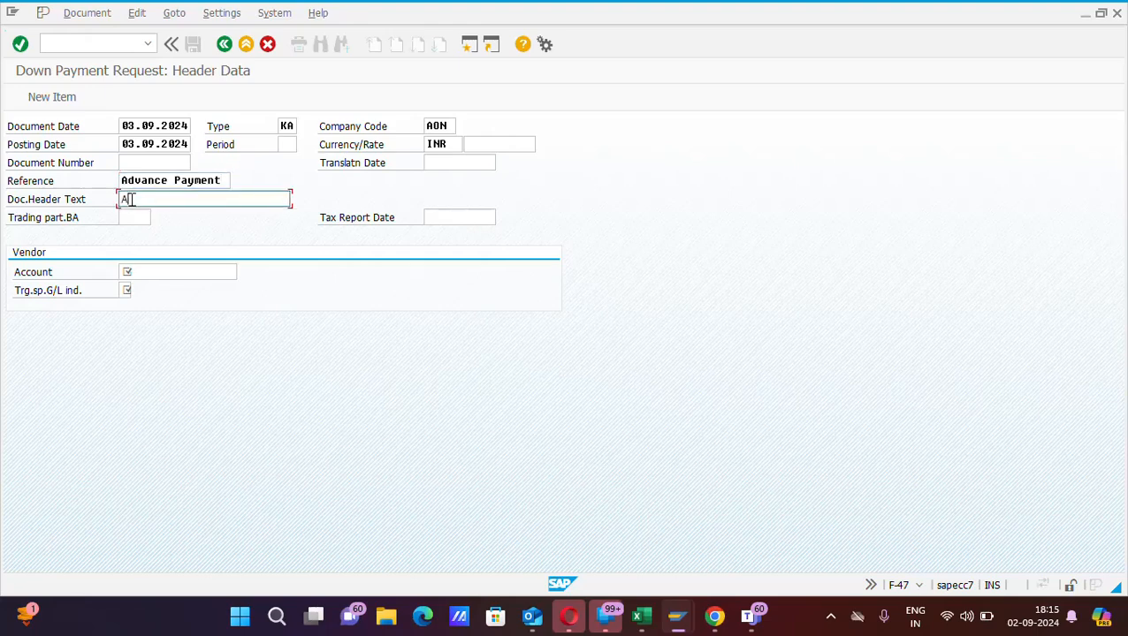
{"action": "type", "text": "dv. payment"}
- Look up the vendor account by name with wildcards around the Dell name and choose DELL PVT LTD in company code AON
{"action": "left_click", "coordinate": [141, 270]}
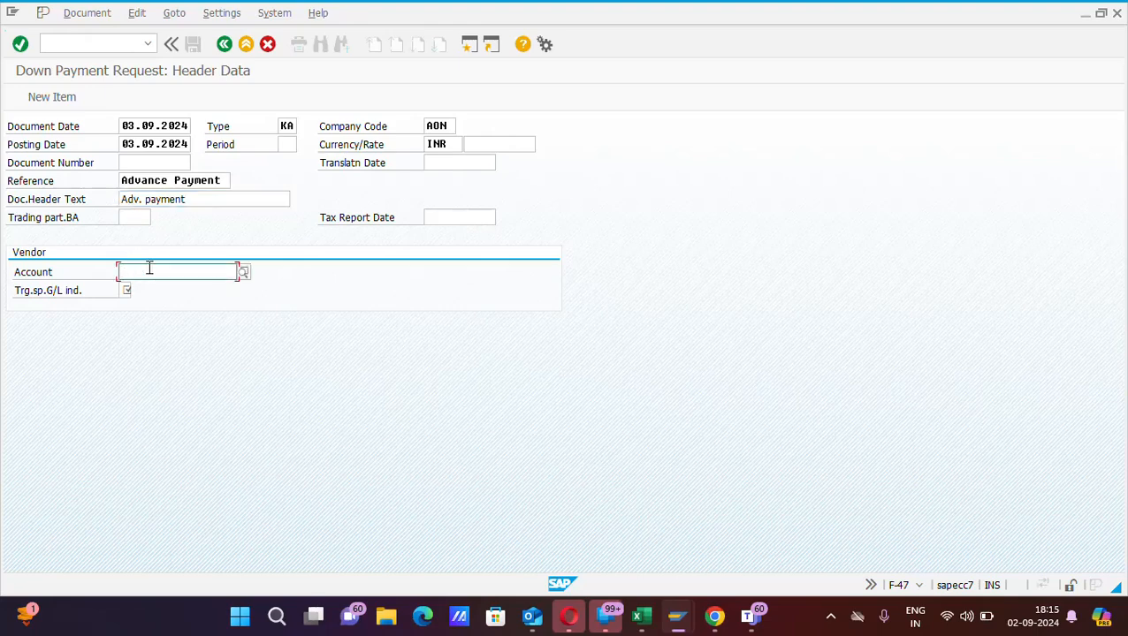
{"action": "left_click", "coordinate": [244, 273]}
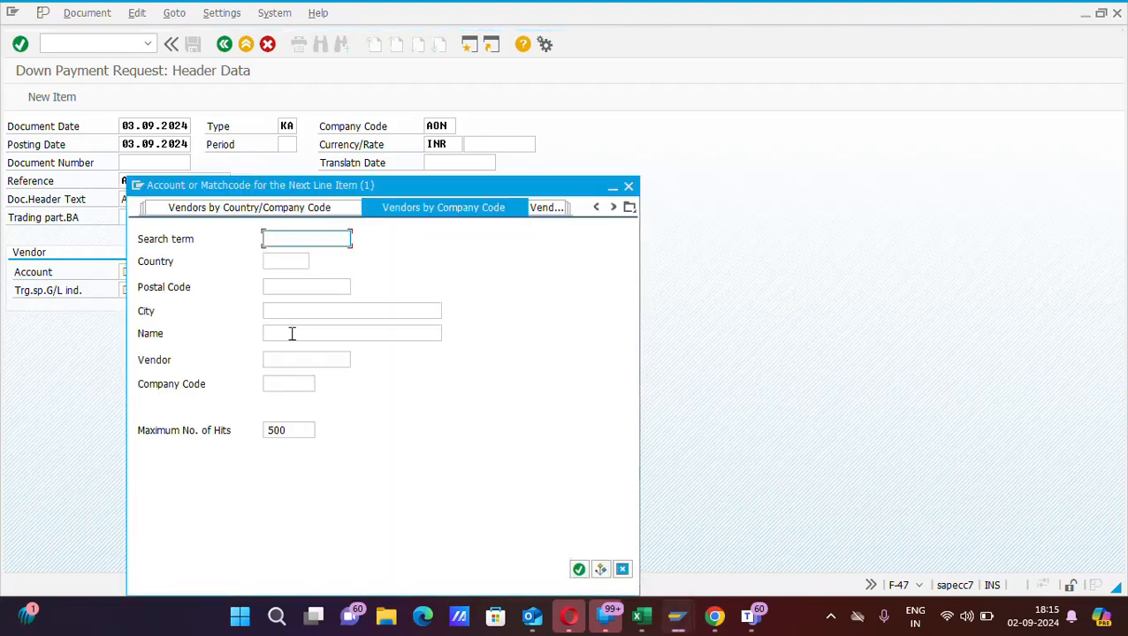
{"action": "left_click", "coordinate": [291, 333]}
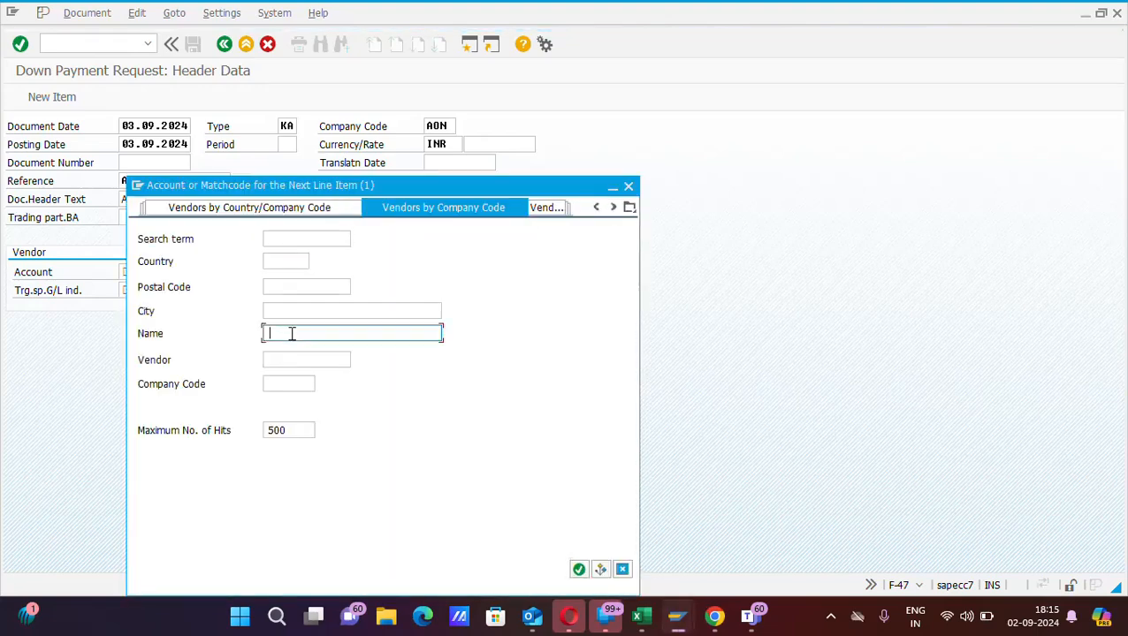
{"action": "type", "text": "*"}
{"action": "type", "text": "dellpvt*"}
{"action": "key", "text": "Return"}
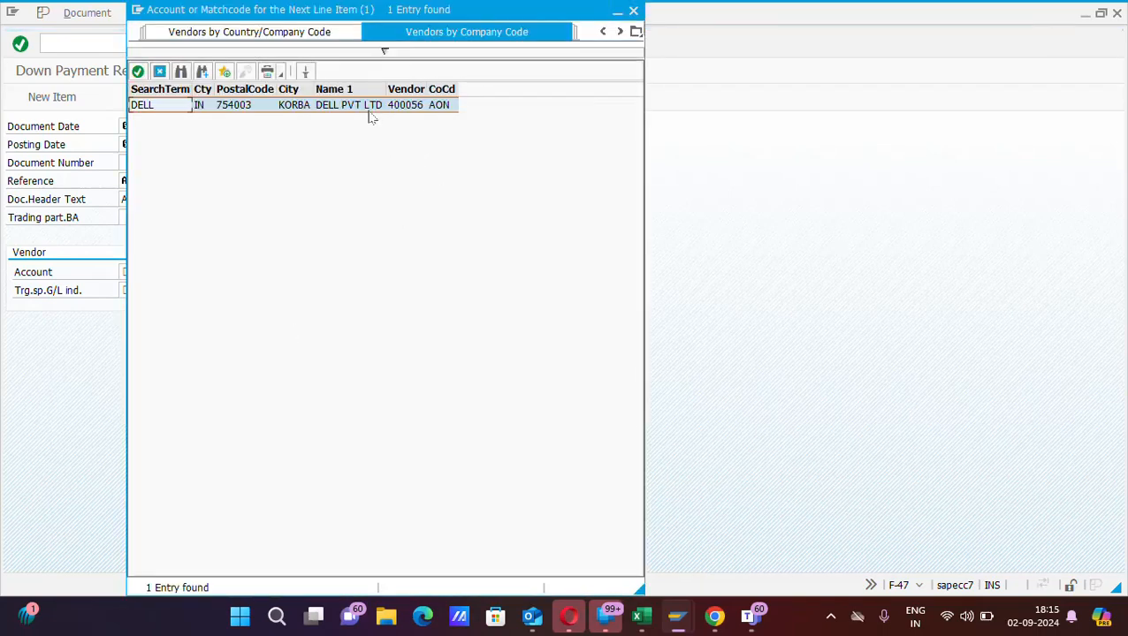
{"action": "double_click", "coordinate": [402, 107]}
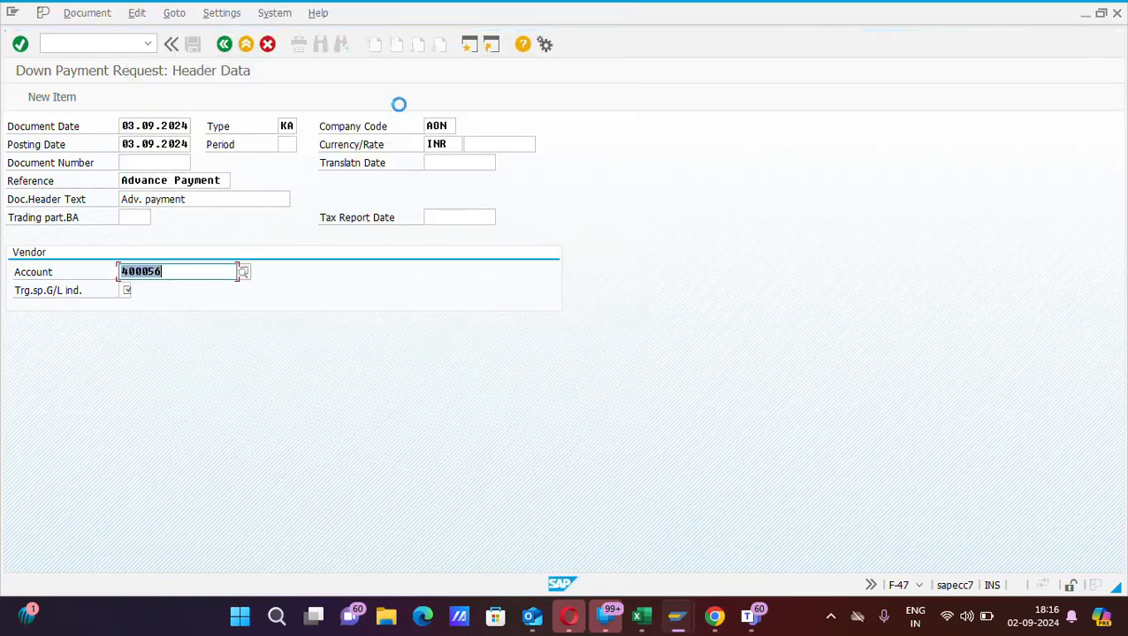
- Choose target special G/L indicator A (Down payment on current assets) and continue to the vendor item
{"action": "left_click", "coordinate": [125, 290]}
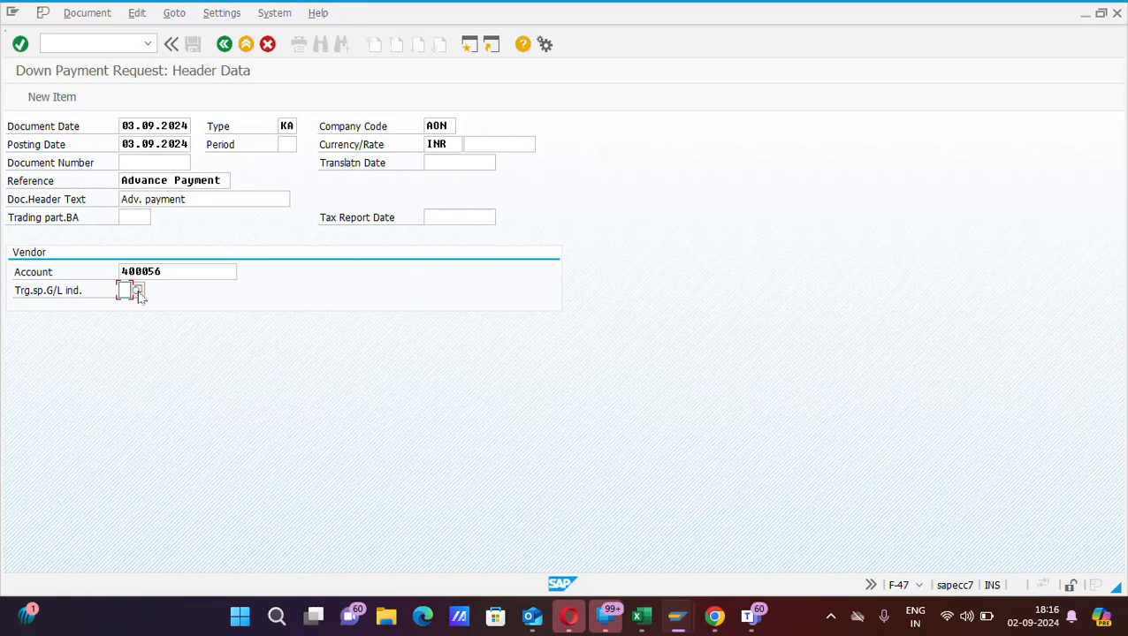
{"action": "left_click", "coordinate": [137, 292]}
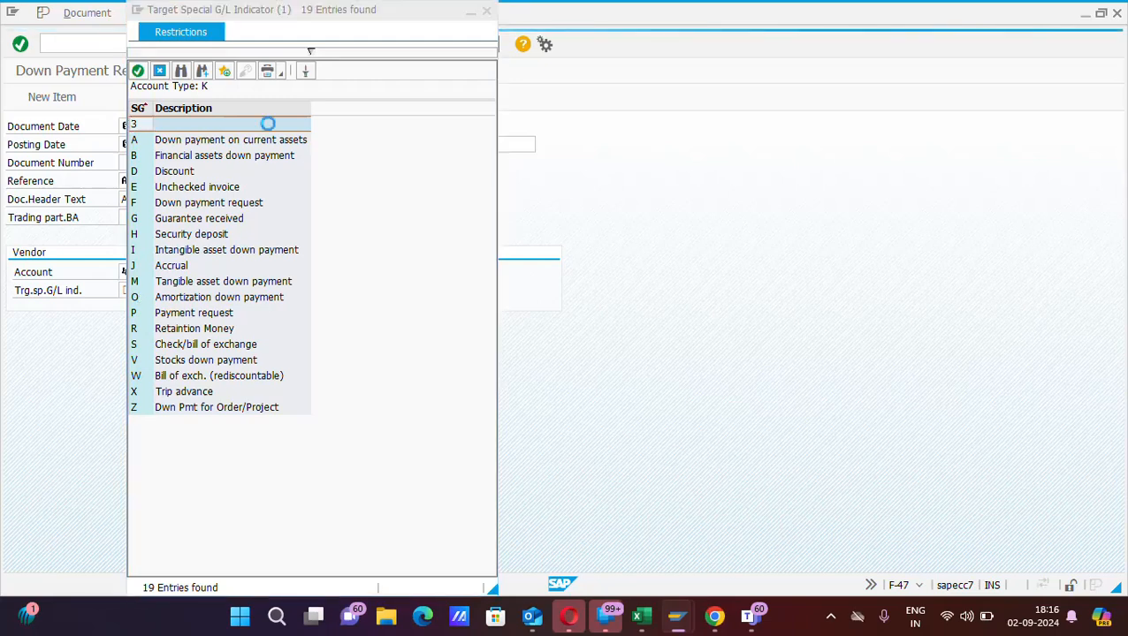
{"action": "left_click", "coordinate": [180, 141]}
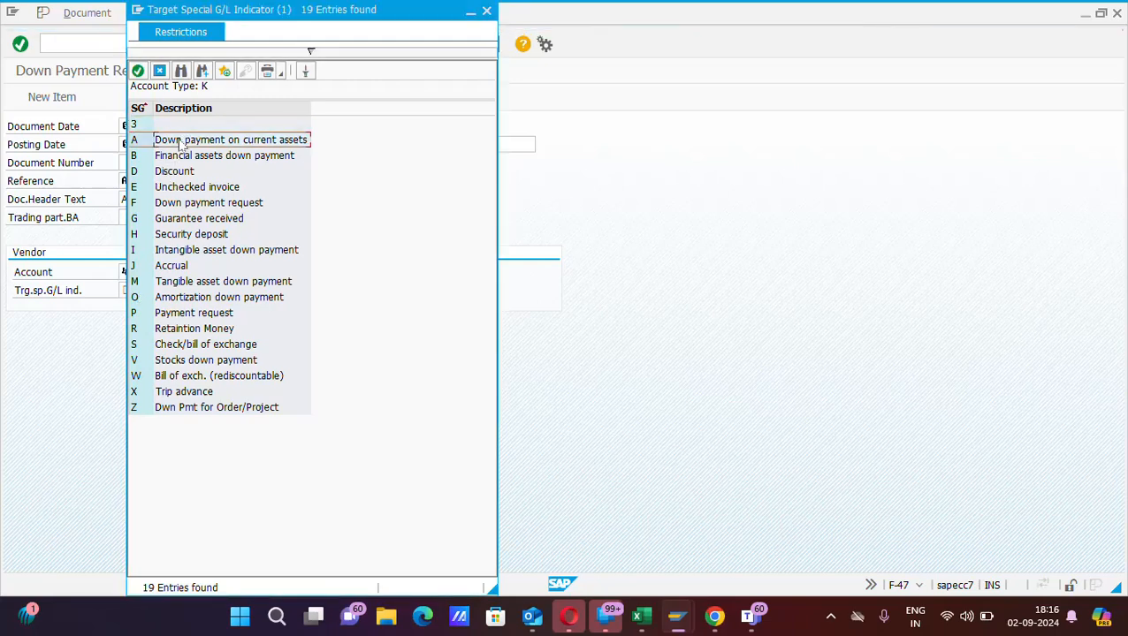
{"action": "double_click", "coordinate": [134, 142]}
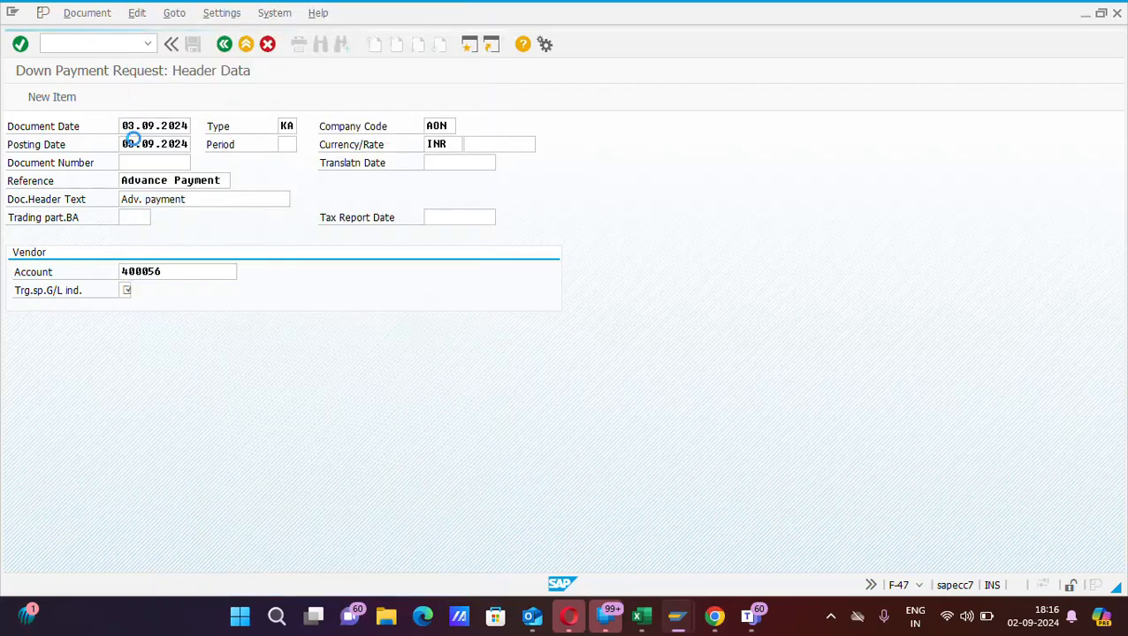
{"action": "left_click", "coordinate": [21, 49]}
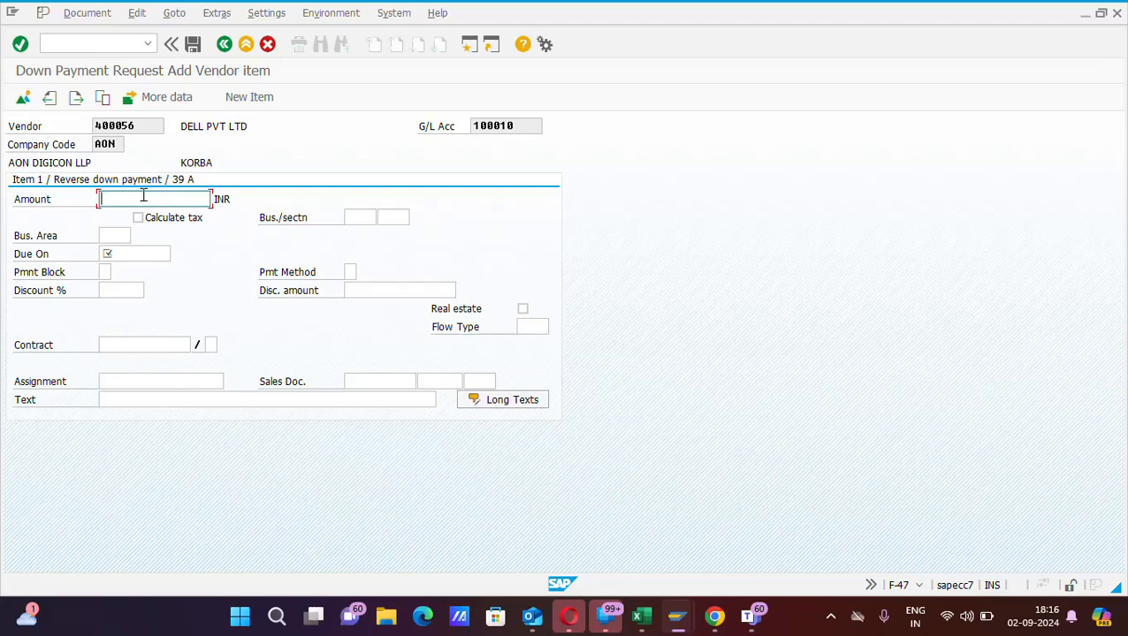
- Set the vendor item's amount to 10000 INR and its due date to 03.09.2024
{"action": "type", "text": "10000"}
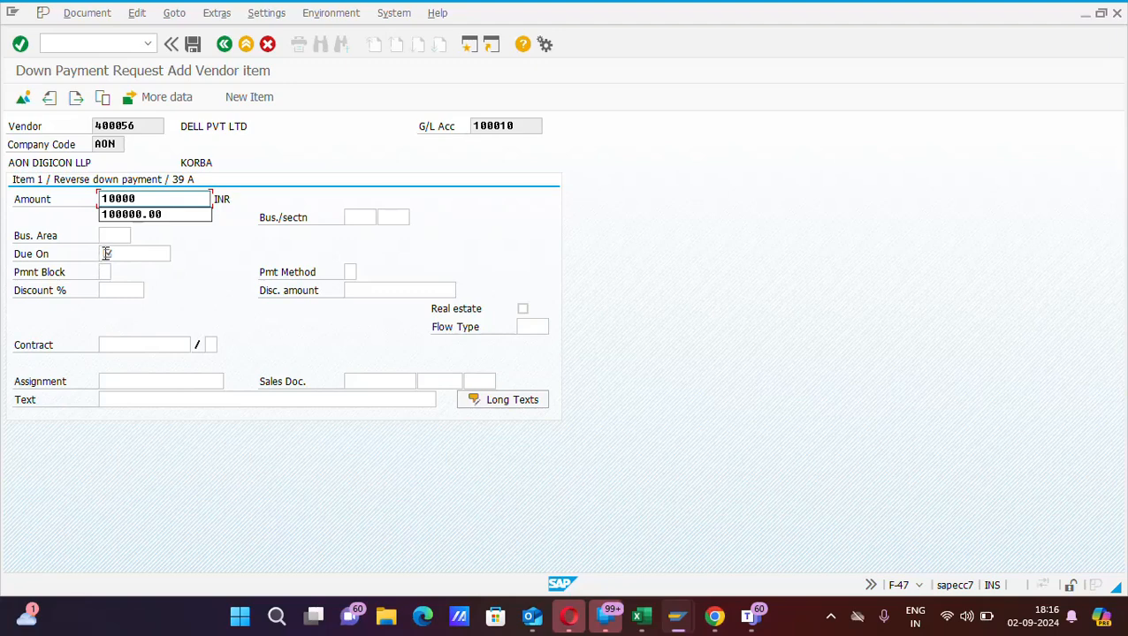
{"action": "left_click", "coordinate": [114, 255]}
{"action": "type", "text": "0"}
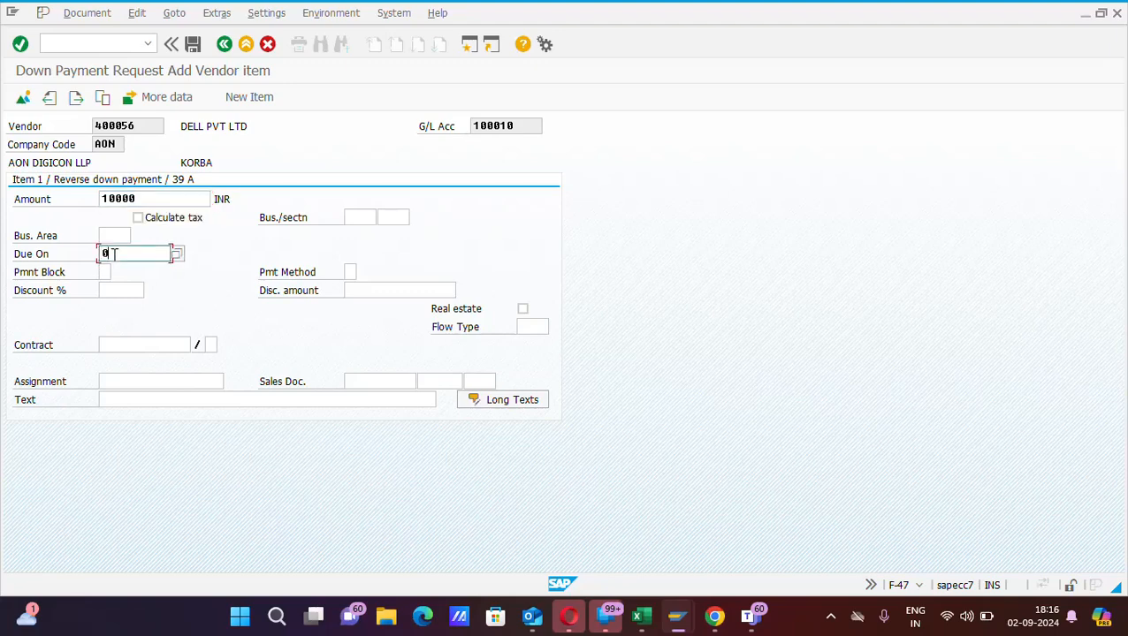
{"action": "type", "text": "3.09.2024"}
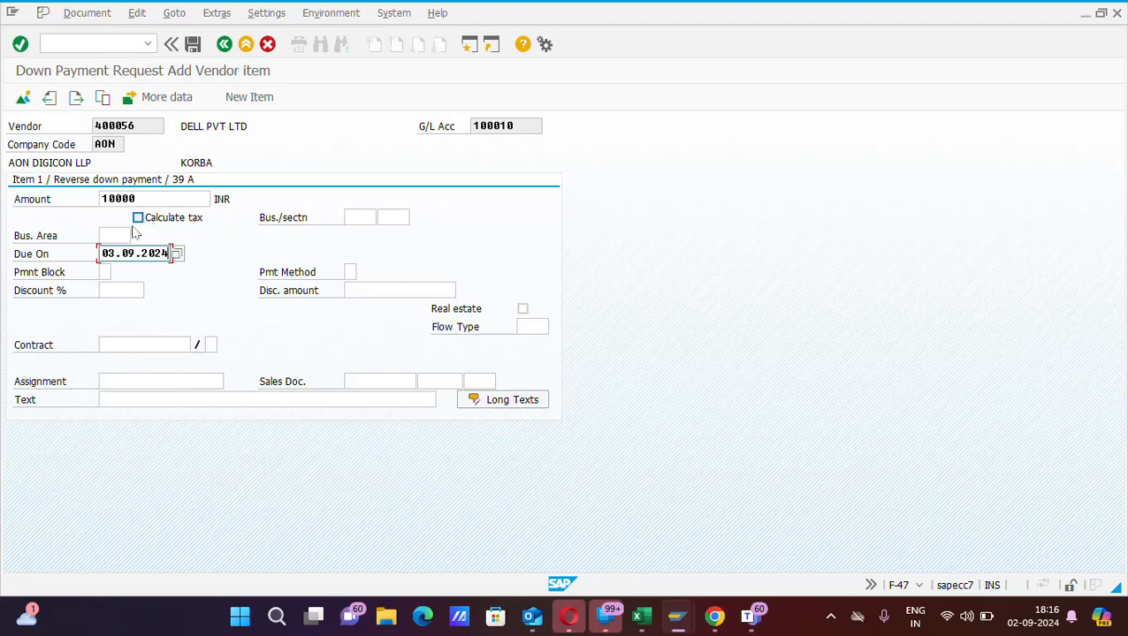
- Set the vendor item's assignment to the vendor's account number and its text to "Advace payment to Dell Pvt. Ltd.", and validate the item
{"action": "left_click", "coordinate": [107, 233]}
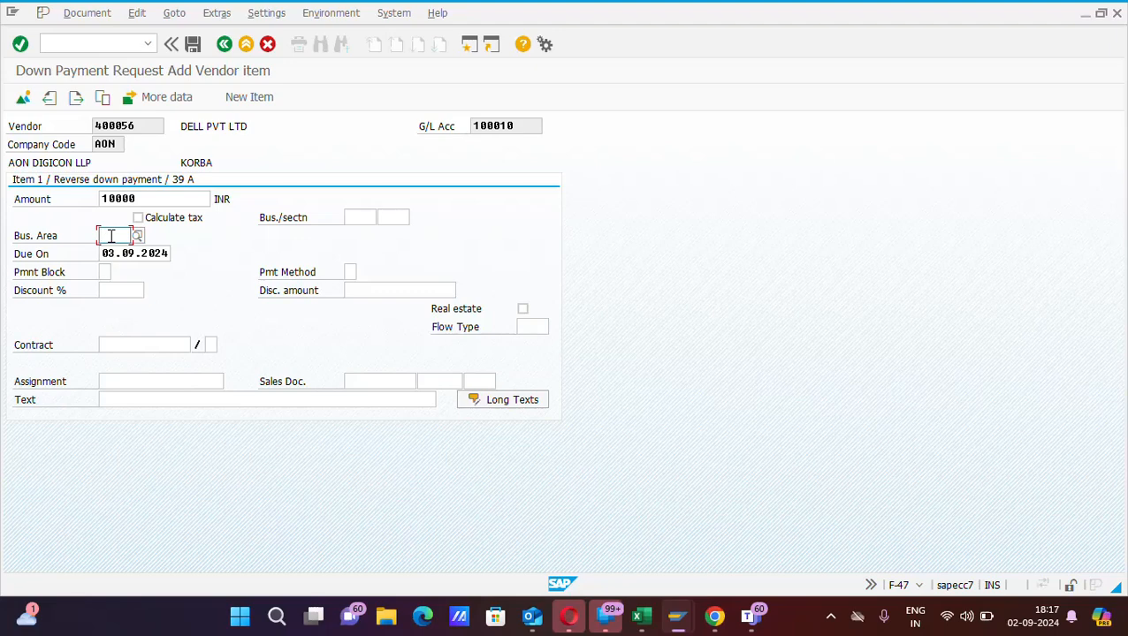
{"action": "left_click", "coordinate": [116, 380]}
{"action": "type", "text": "400056"}
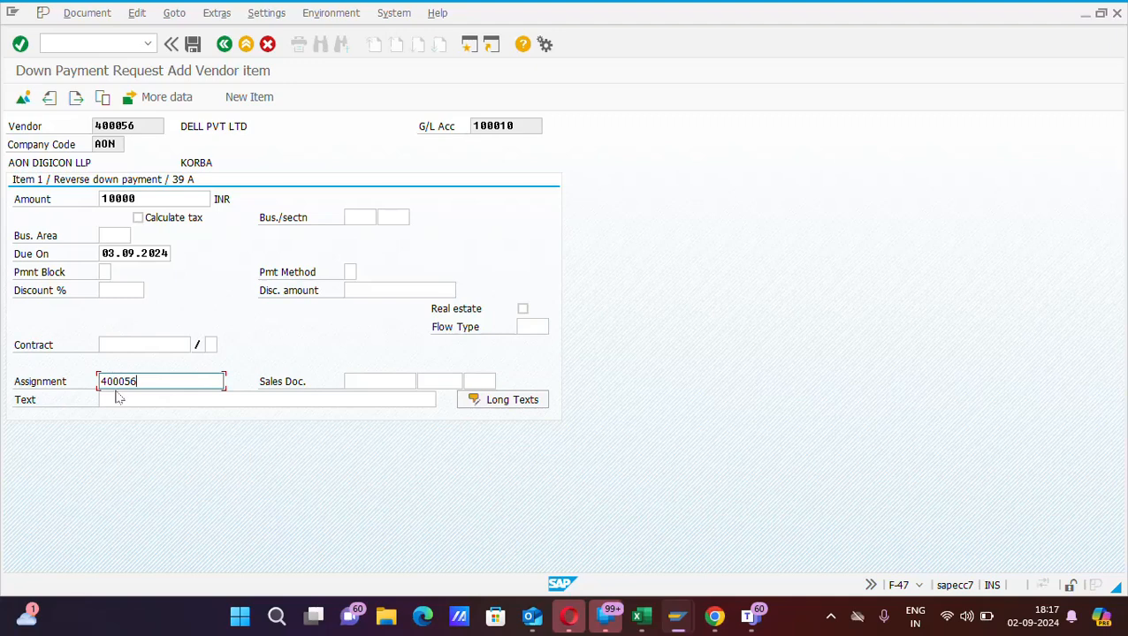
{"action": "left_click", "coordinate": [121, 401]}
{"action": "type", "text": "vance payme"}
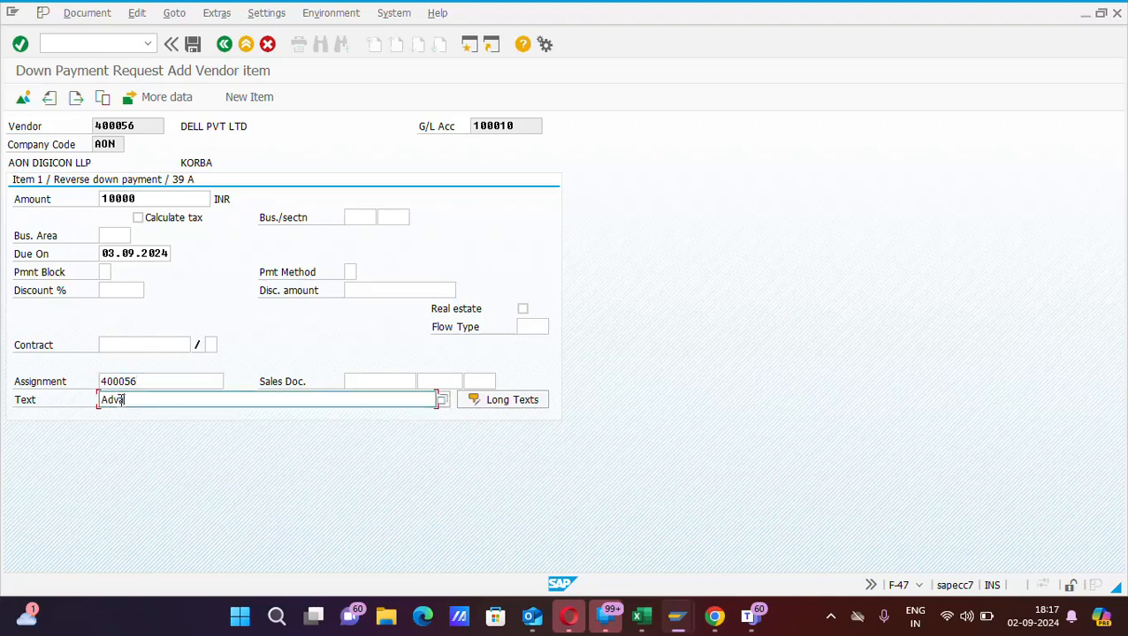
{"action": "type", "text": "nt to Dell "}
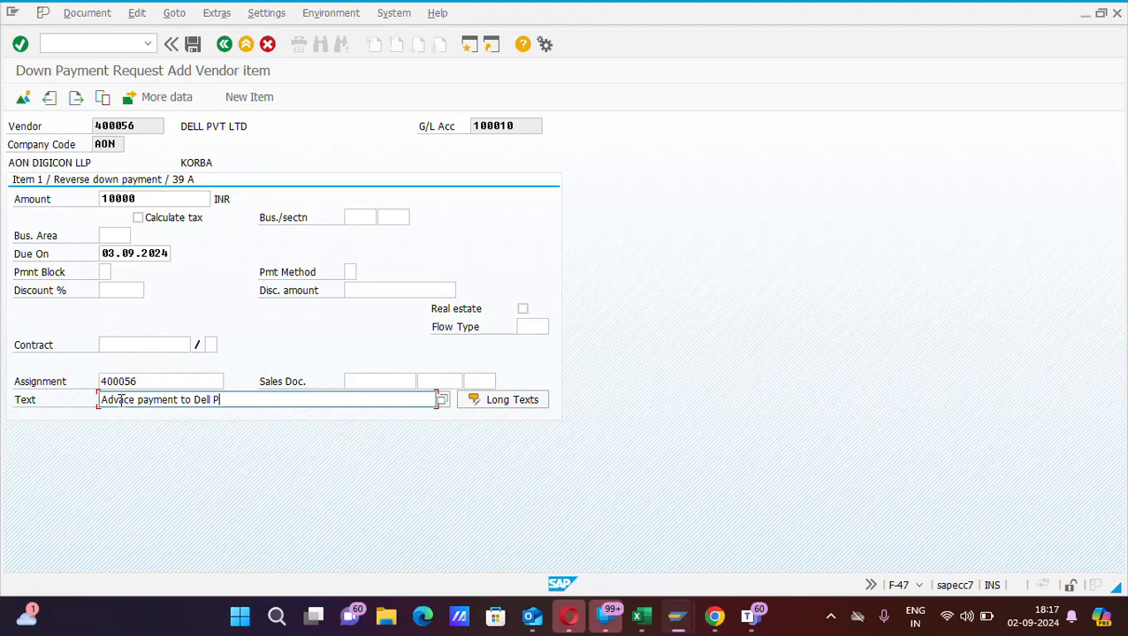
{"action": "type", "text": "Pvt. Ltd."}
{"action": "left_click", "coordinate": [19, 44]}
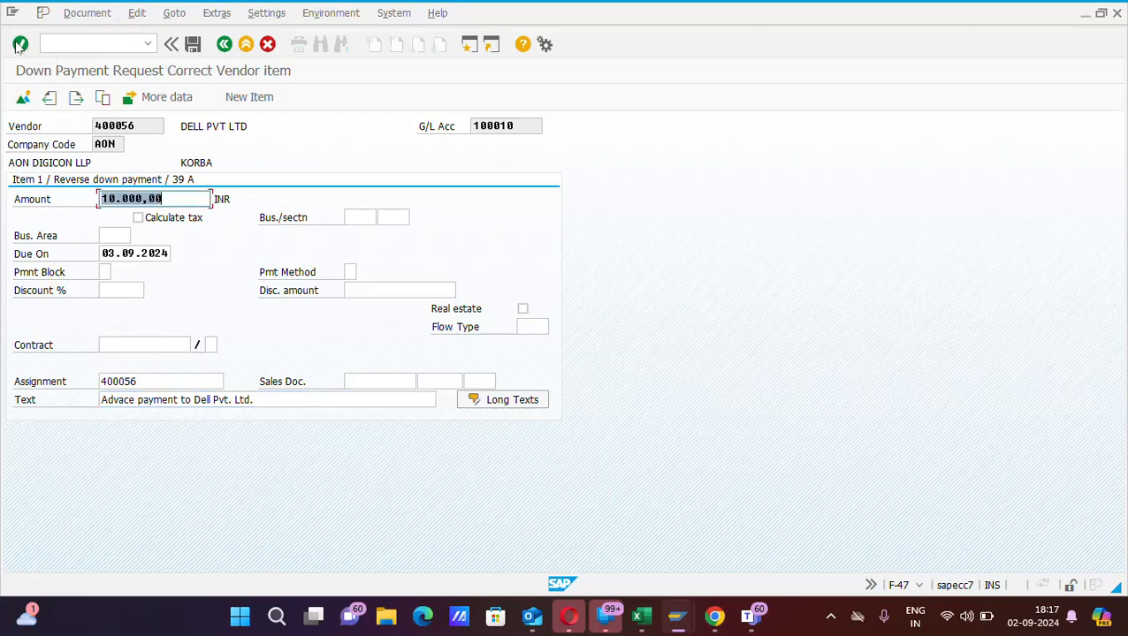
- Post the down payment request and exit the request transaction, discarding the blank new header
{"action": "left_click", "coordinate": [74, 15]}
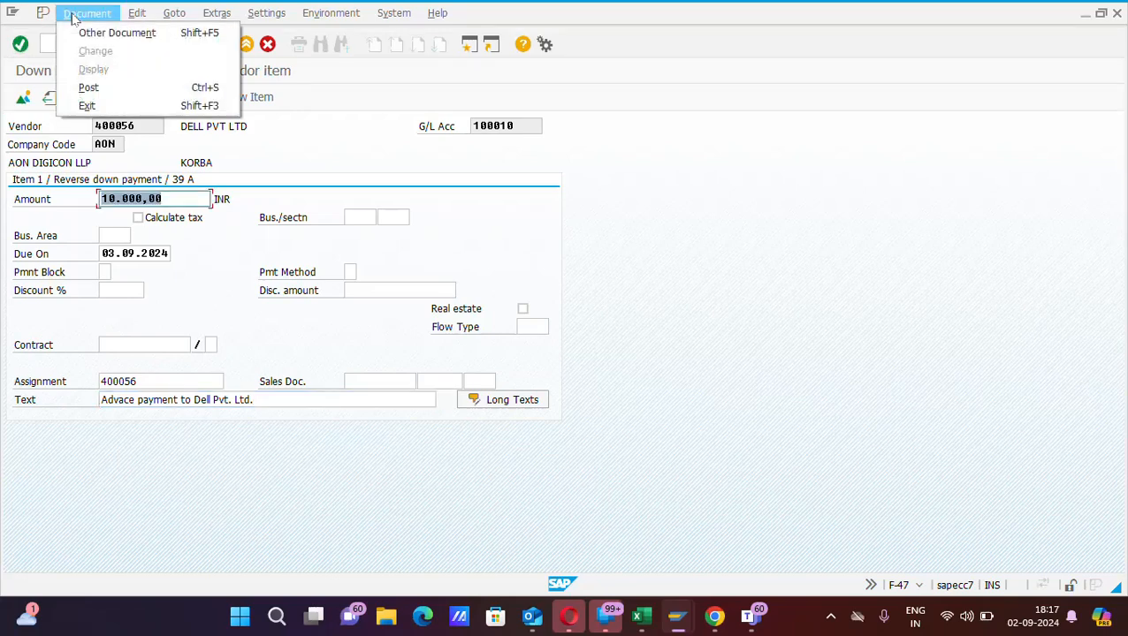
{"action": "left_click", "coordinate": [88, 88]}
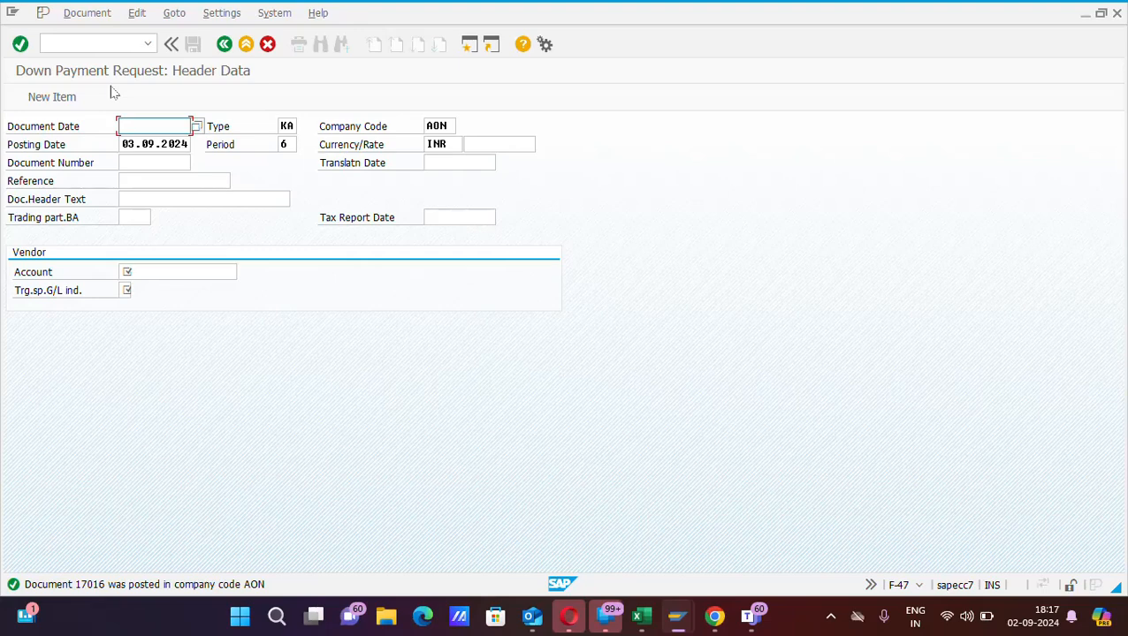
{"action": "left_click", "coordinate": [225, 52]}
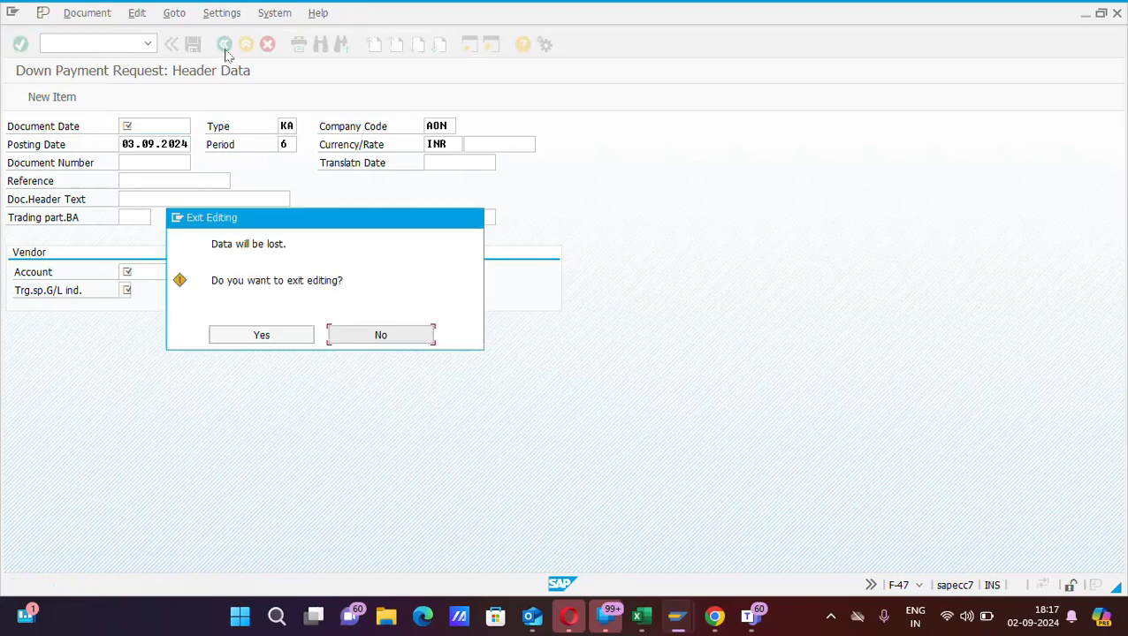
{"action": "left_click", "coordinate": [260, 337]}
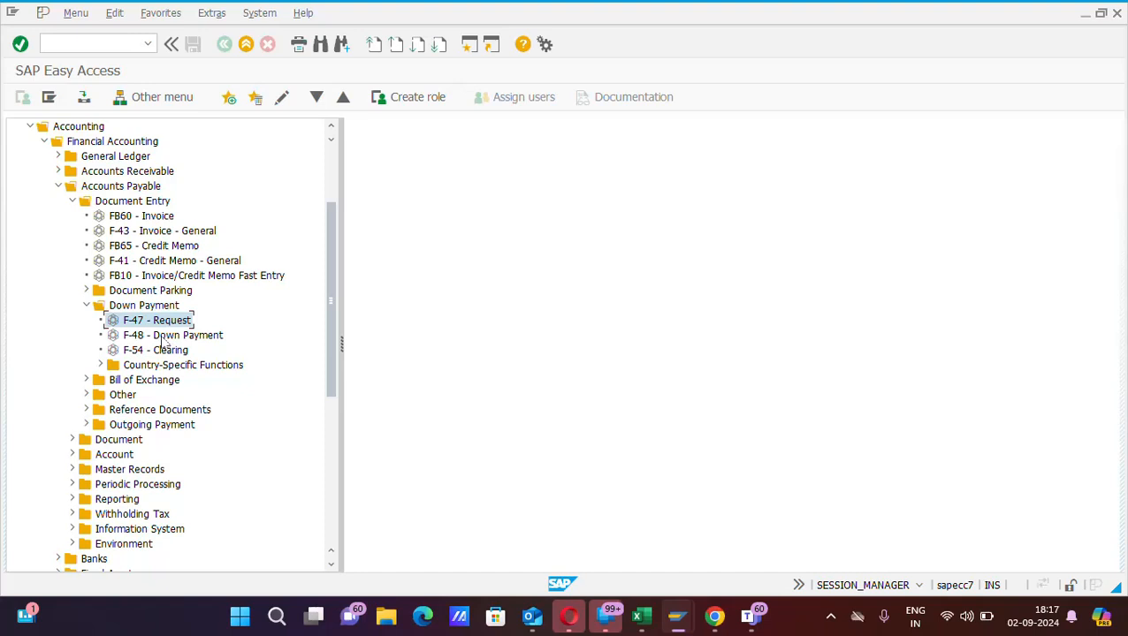
- Open the vendor down payment transaction F-48 and copy the posting date 03.09.2024 into the document date
{"action": "left_click", "coordinate": [162, 340]}
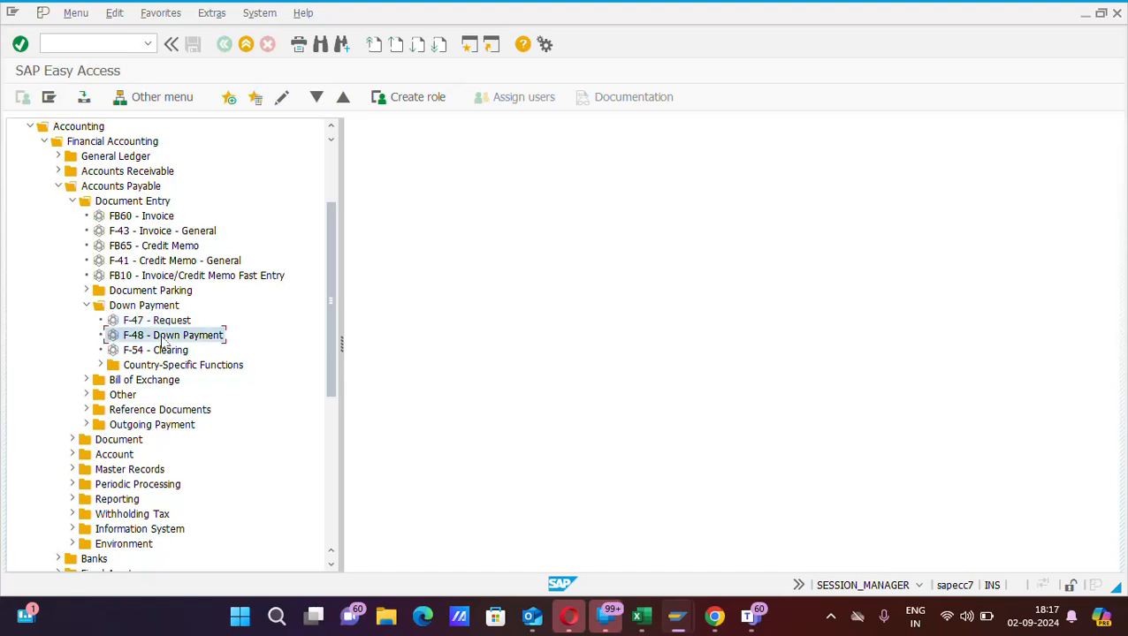
{"action": "double_click", "coordinate": [139, 339]}
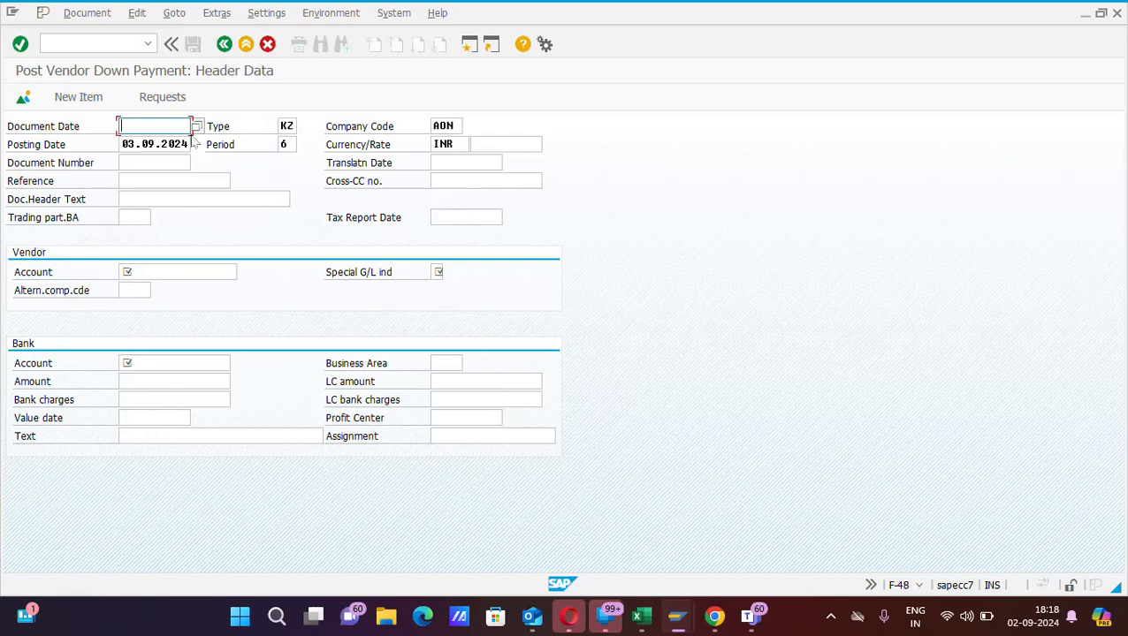
{"action": "left_click_drag", "start_coordinate": [123, 141], "coordinate": [214, 153]}
{"action": "key", "text": "ctrl+c"}
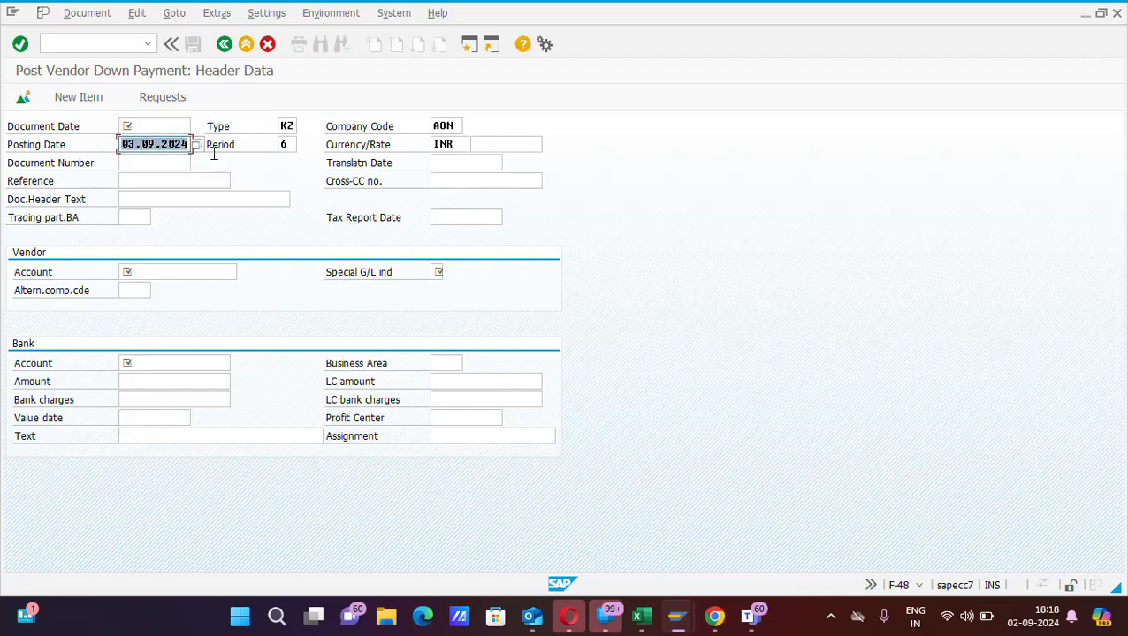
{"action": "left_click", "coordinate": [187, 143]}
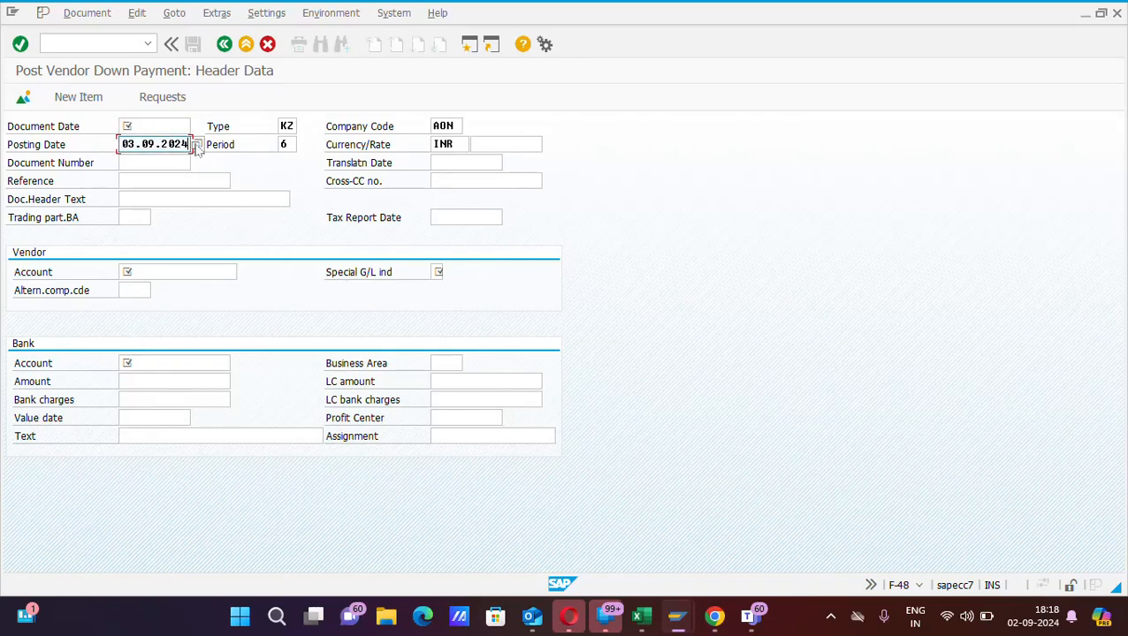
{"action": "left_click", "coordinate": [149, 126]}
{"action": "key", "text": "ctrl+v"}
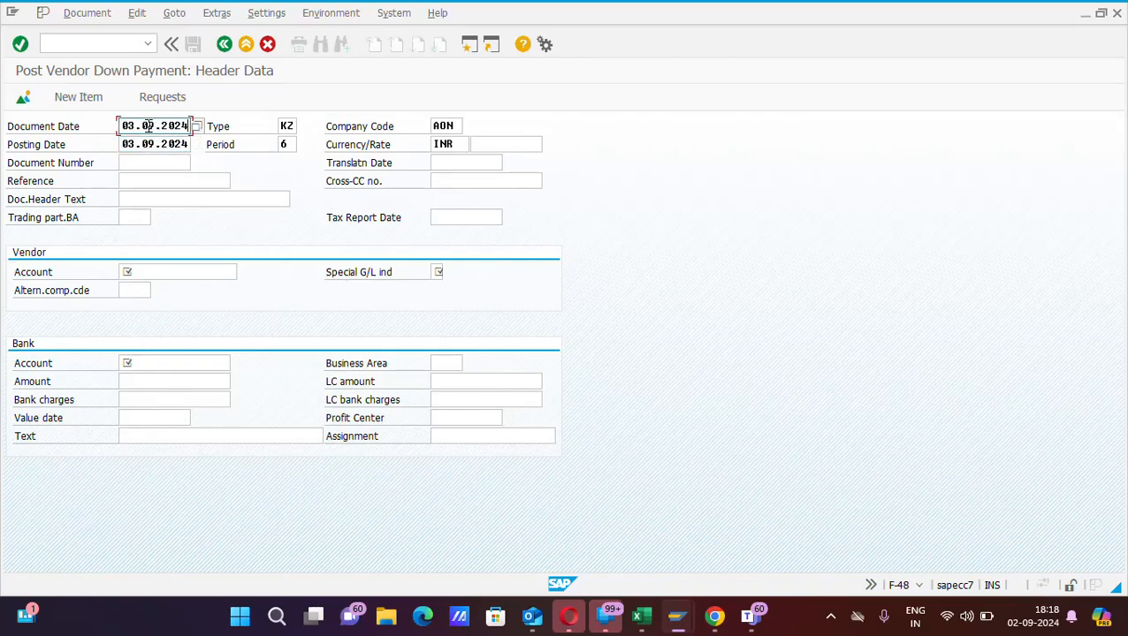
- Choose document type KZ (Vendor payment) from the list of document types
{"action": "left_click", "coordinate": [292, 126]}
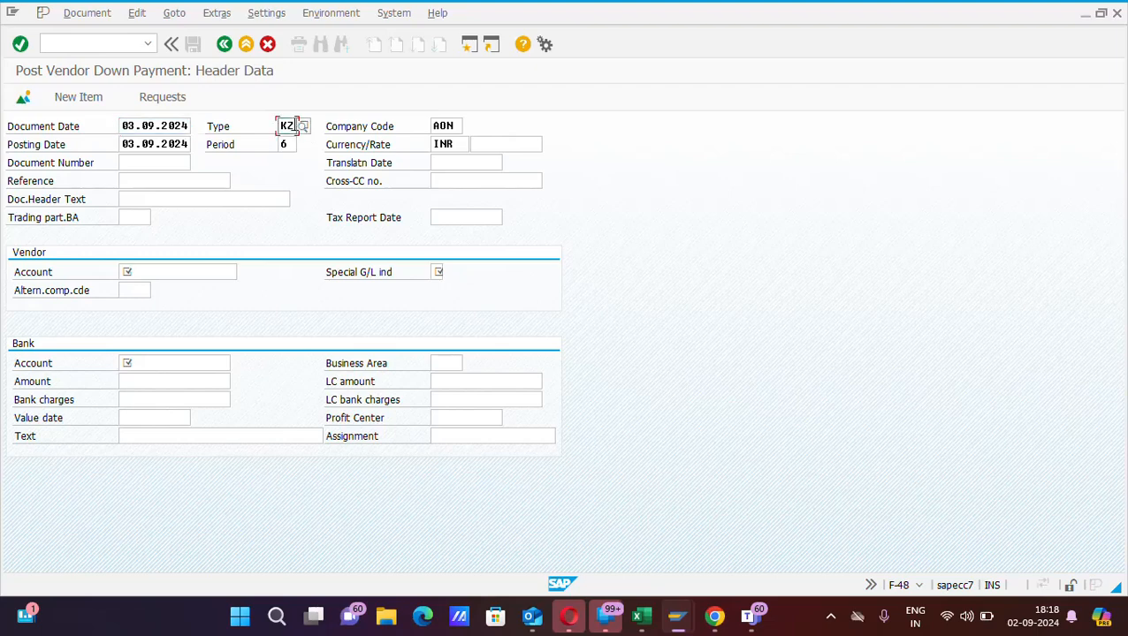
{"action": "left_click", "coordinate": [303, 128]}
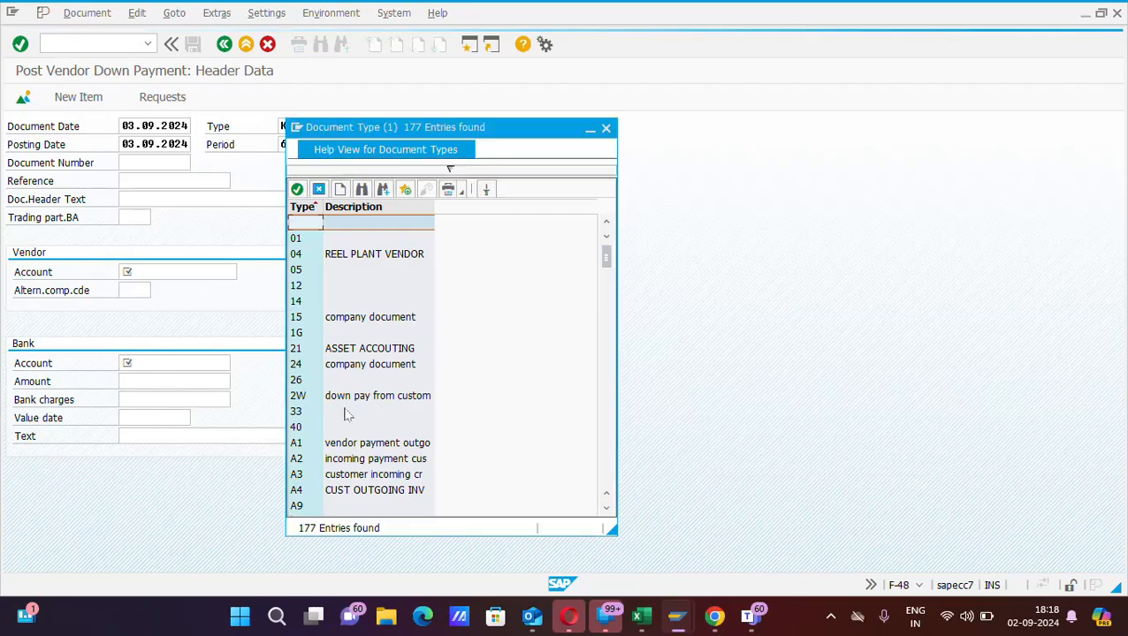
{"action": "left_click", "coordinate": [347, 412]}
{"action": "scroll", "coordinate": [347, 416], "scroll_direction": "down", "scroll_amount": 6}
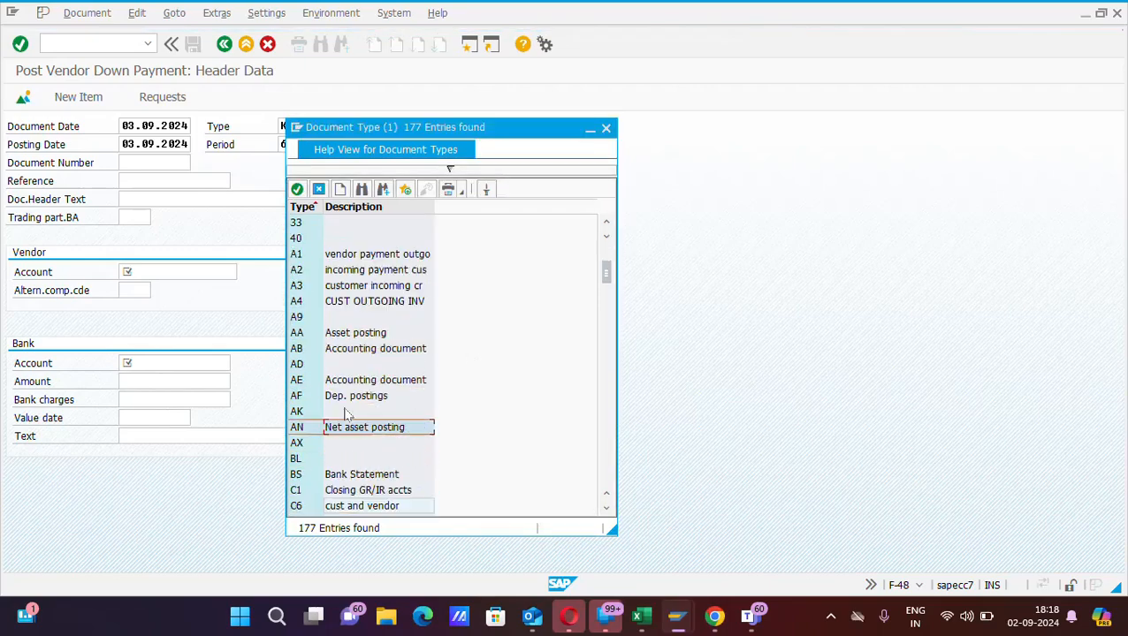
{"action": "scroll", "coordinate": [346, 416], "scroll_direction": "down", "scroll_amount": 15}
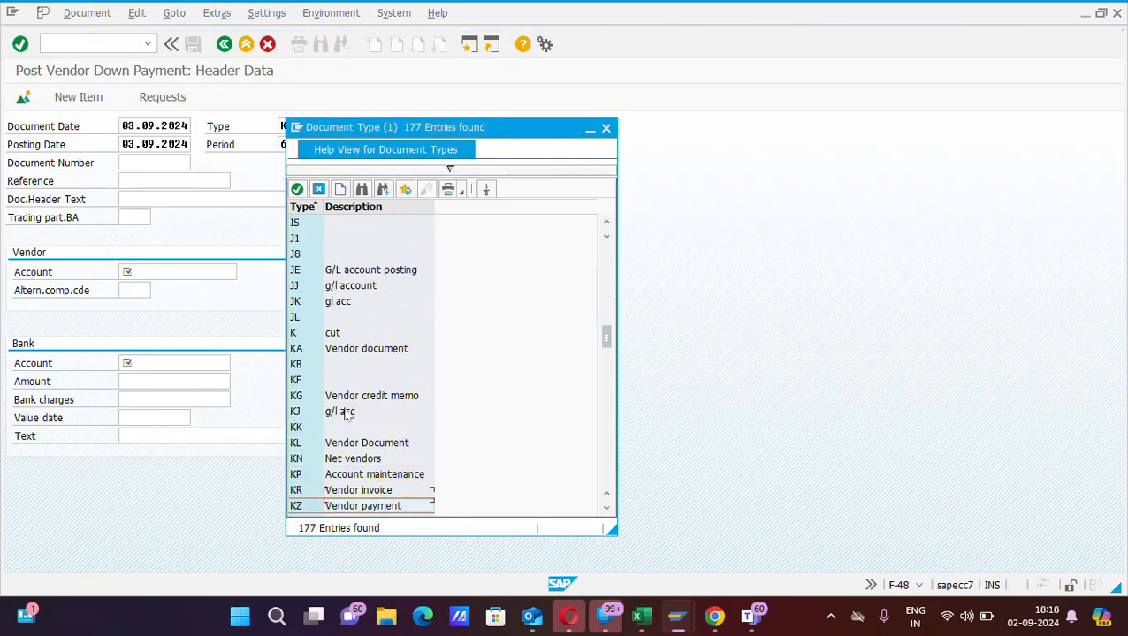
{"action": "key", "text": "Down"}
{"action": "double_click", "coordinate": [350, 507]}
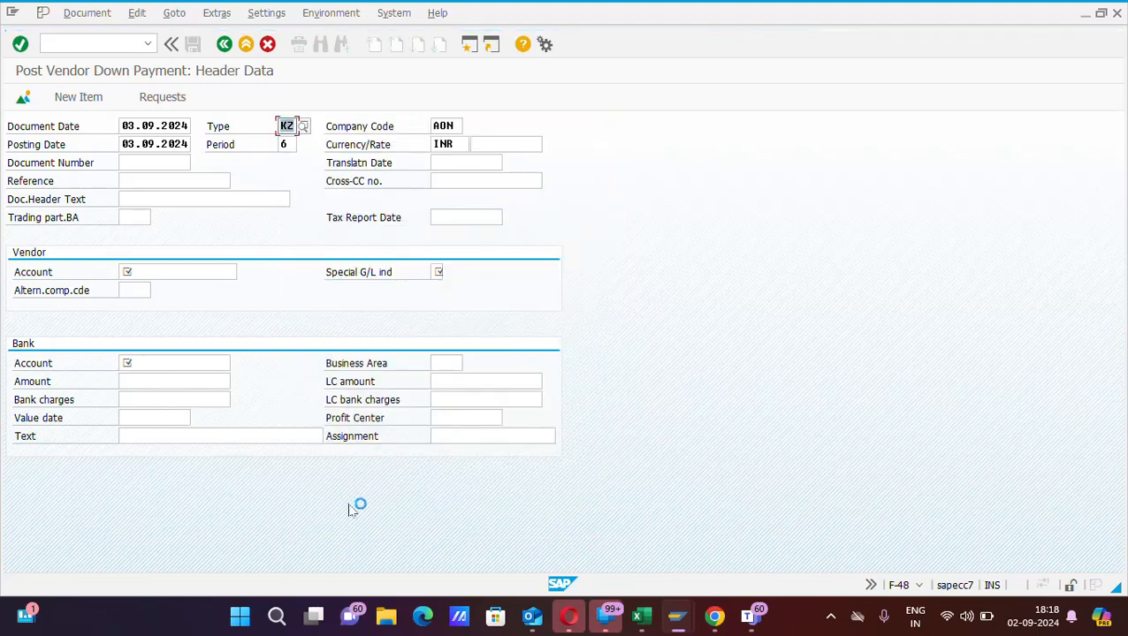
- Fill in "Advance Payment" as the down payment's reference and "Adv. payment" as its document header text
{"action": "left_click", "coordinate": [133, 179]}
{"action": "left_click", "coordinate": [134, 196]}
{"action": "left_click", "coordinate": [134, 199]}
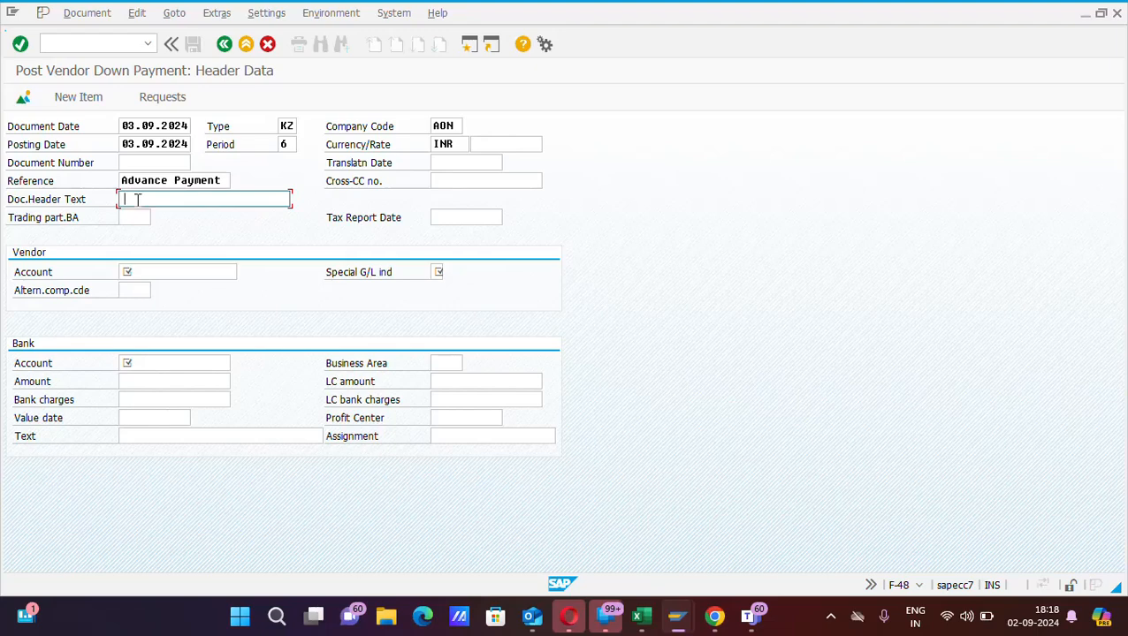
{"action": "left_click", "coordinate": [148, 216]}
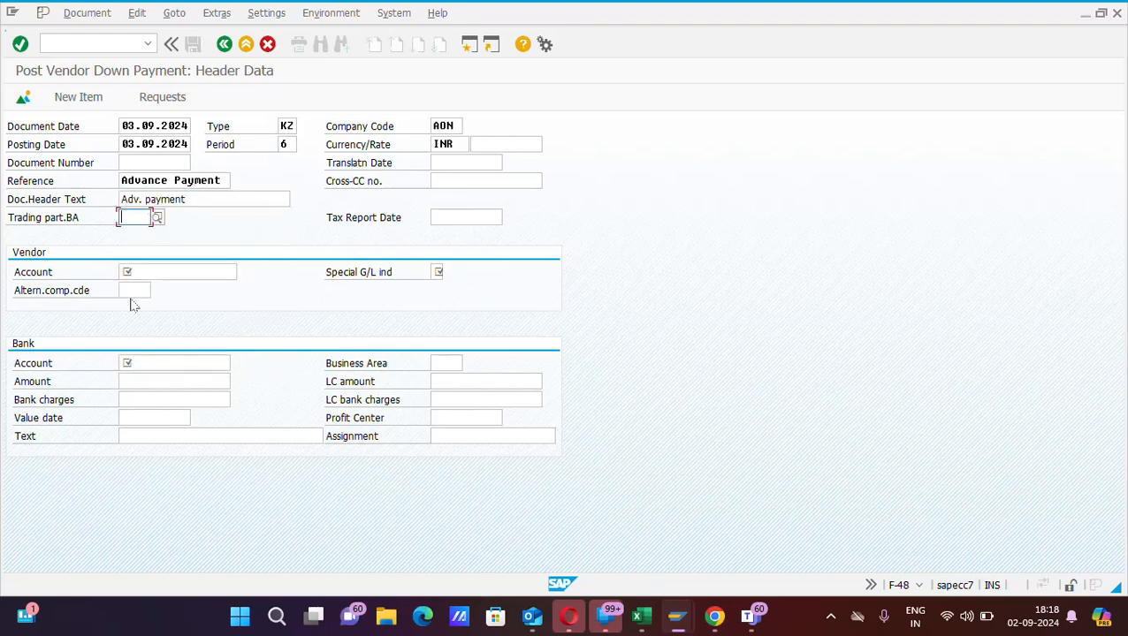
- Enter the vendor account number of DELL PVT LTD and set the special G/L indicator to A (Down payment)
{"action": "left_click", "coordinate": [135, 272]}
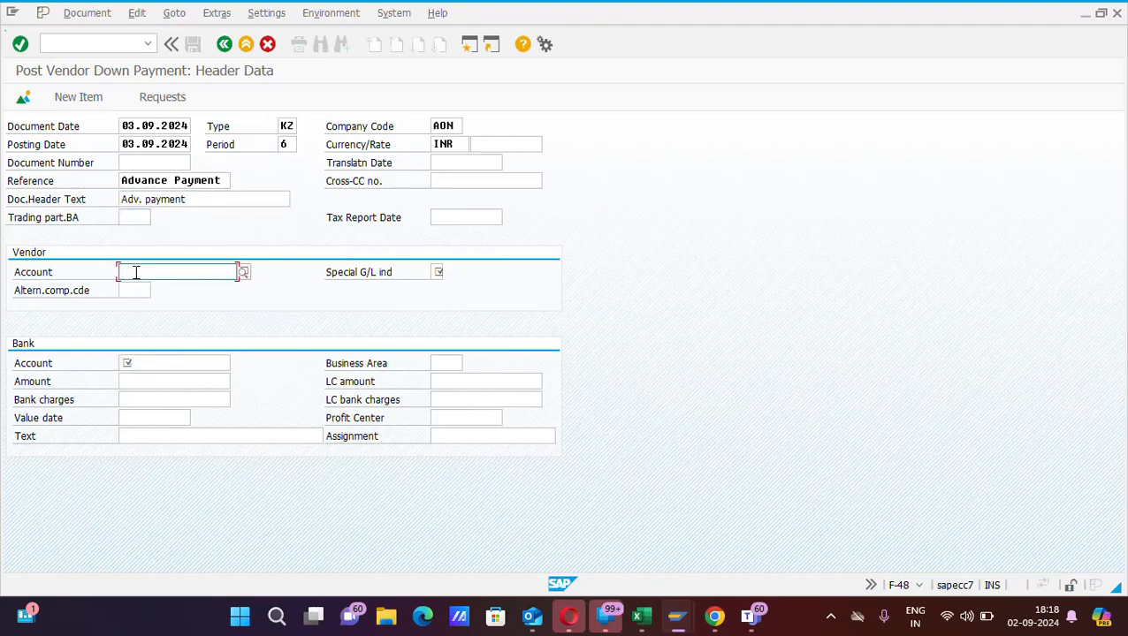
{"action": "type", "text": "400056"}
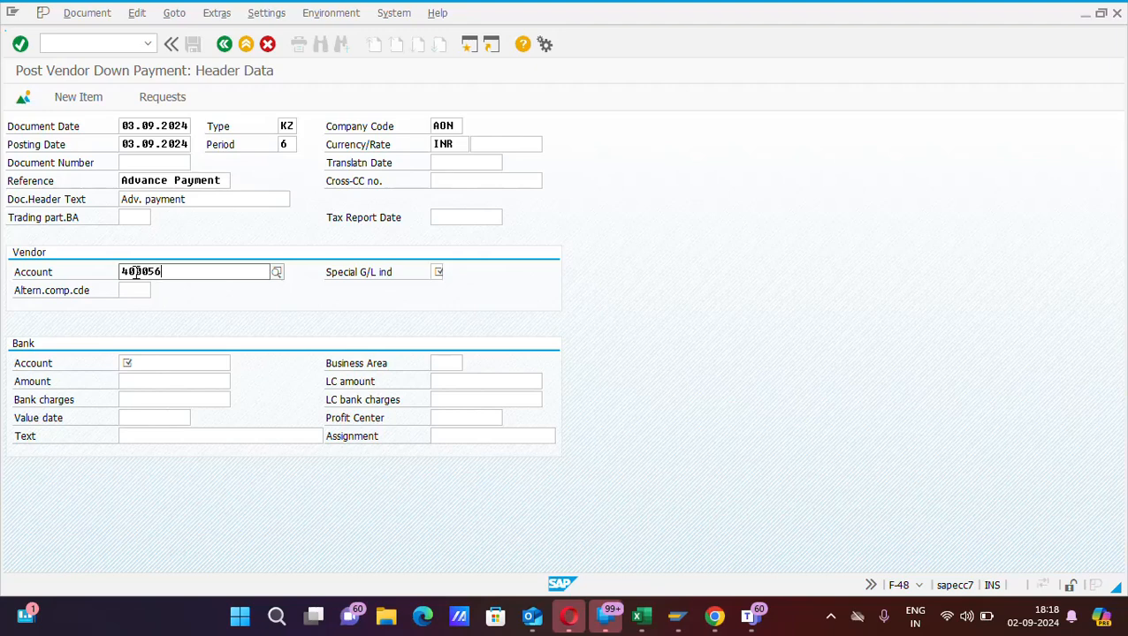
{"action": "key", "text": "Return"}
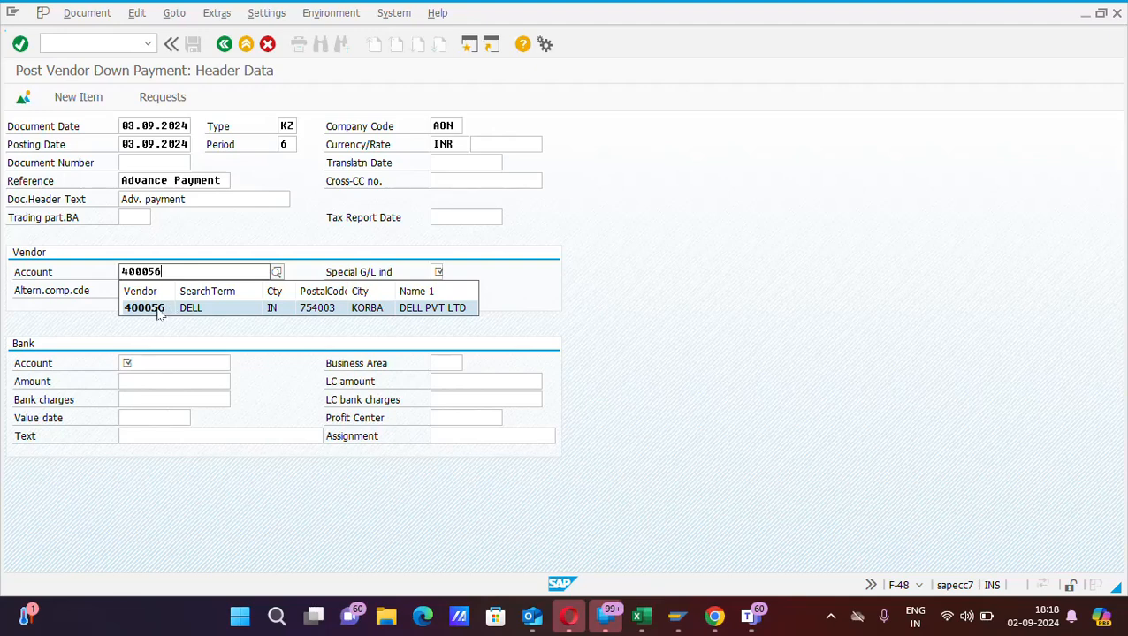
{"action": "left_click", "coordinate": [158, 309]}
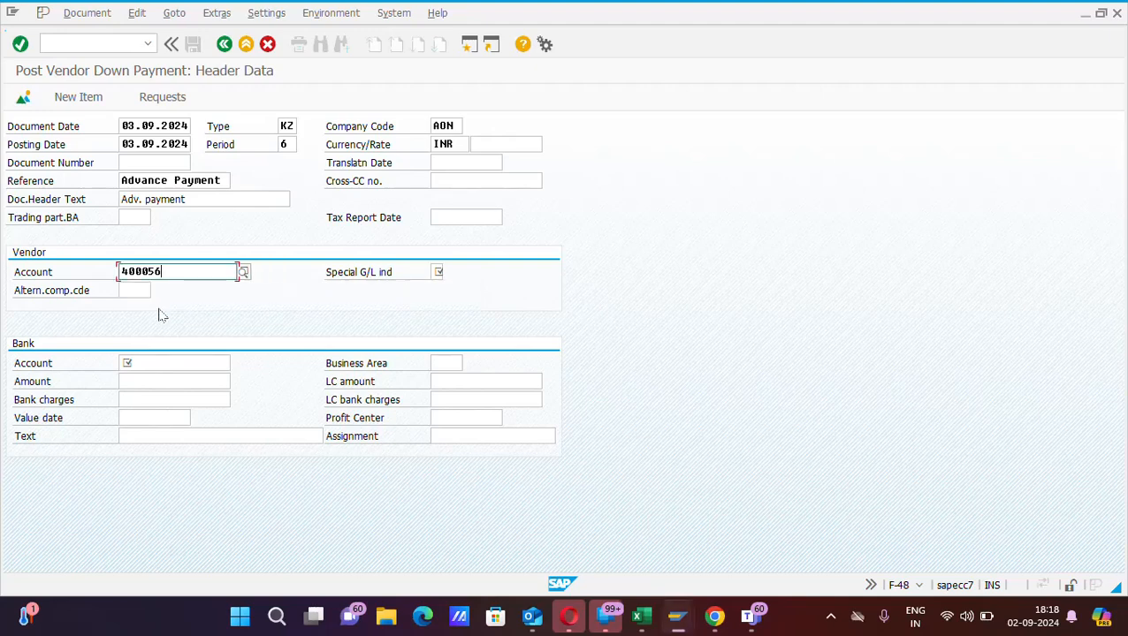
{"action": "left_click", "coordinate": [437, 273]}
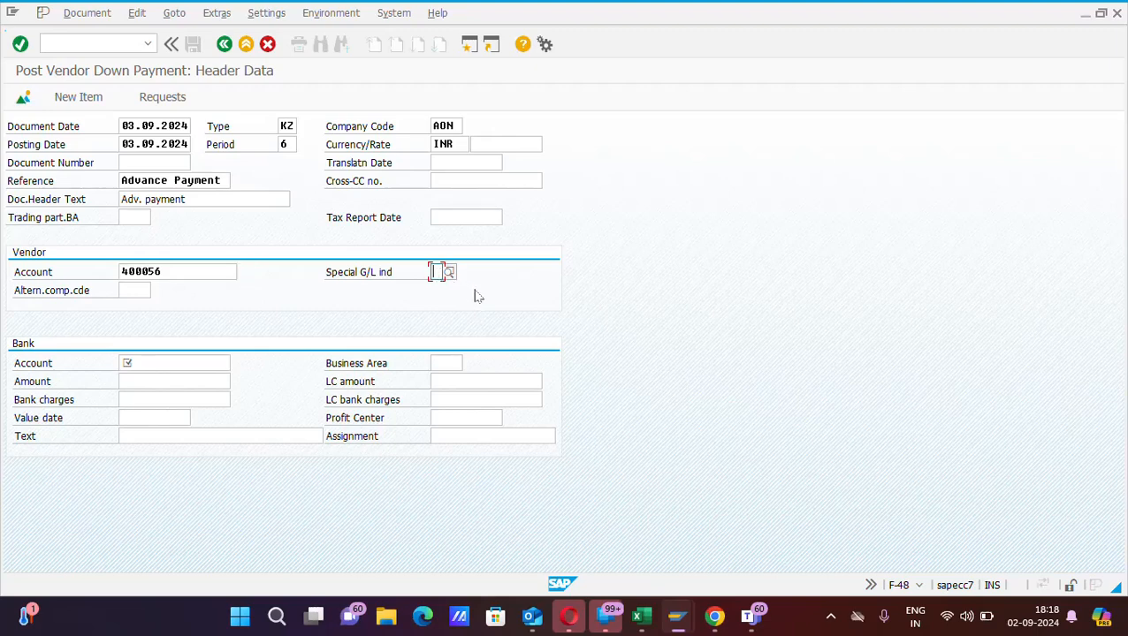
{"action": "type", "text": "a"}
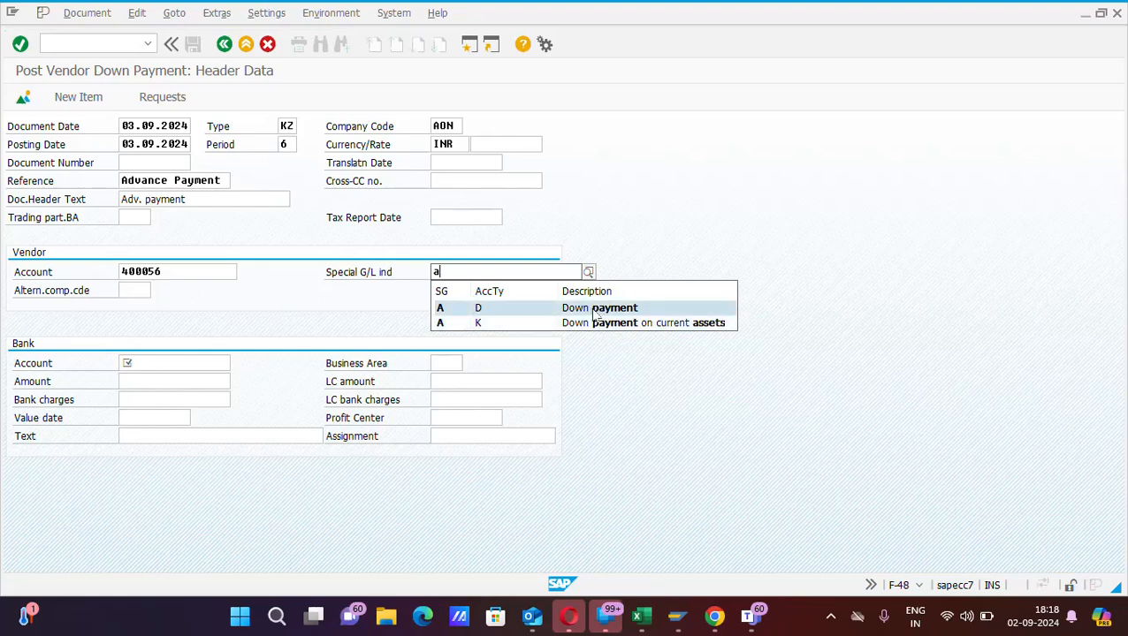
{"action": "left_click", "coordinate": [592, 311]}
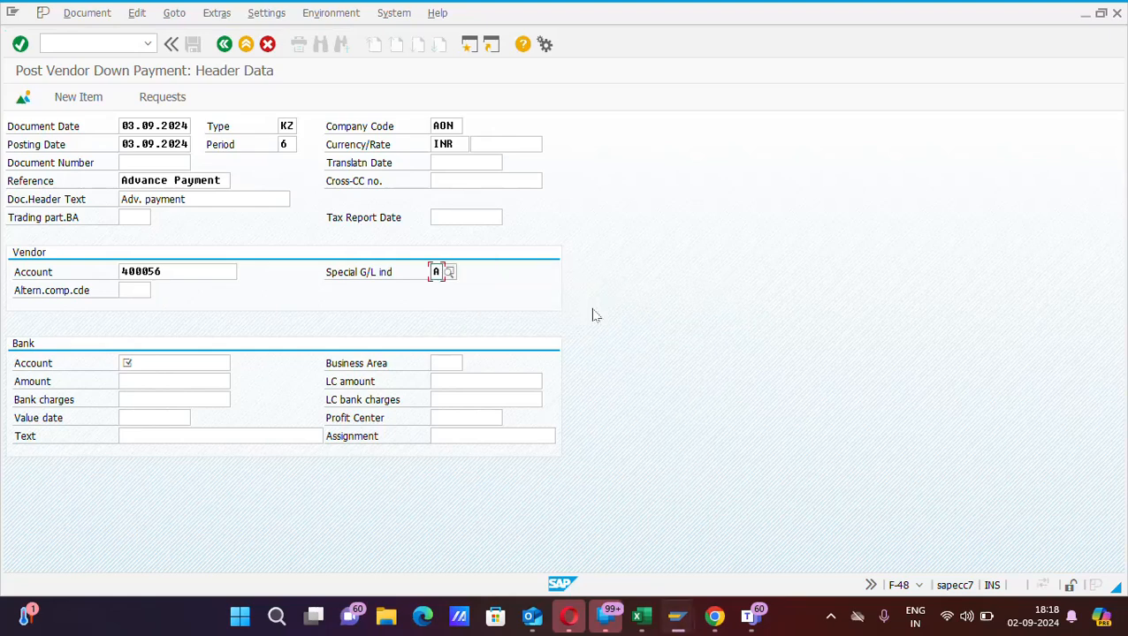
- Fill the bank account with a previously used G/L account number and try to look that account up in company code AON
{"action": "left_click", "coordinate": [139, 364]}
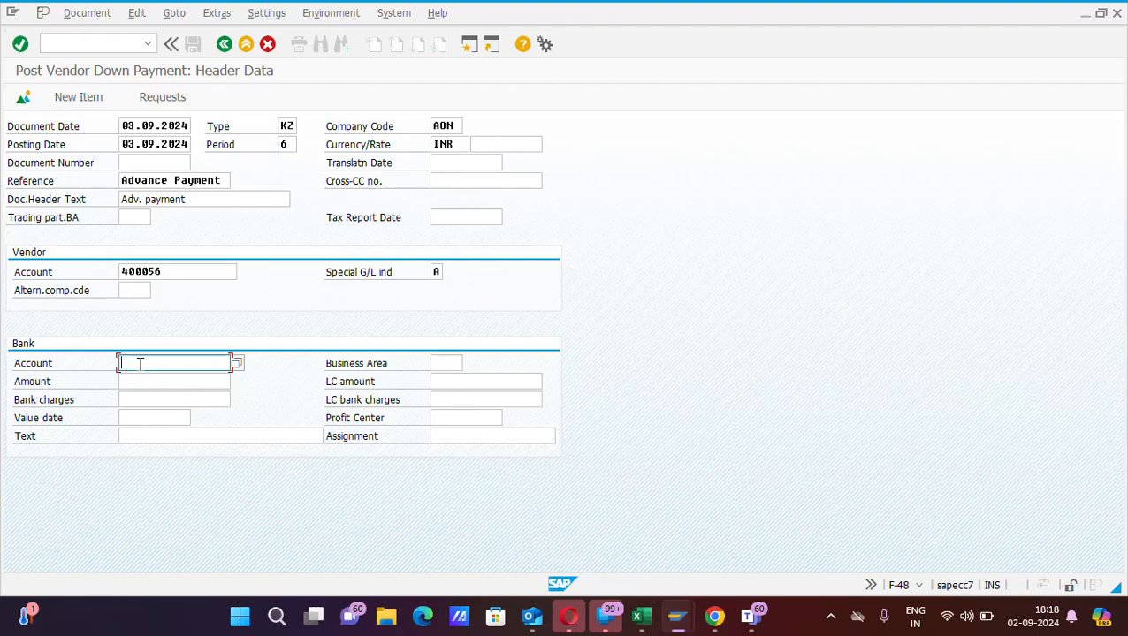
{"action": "left_click", "coordinate": [139, 363]}
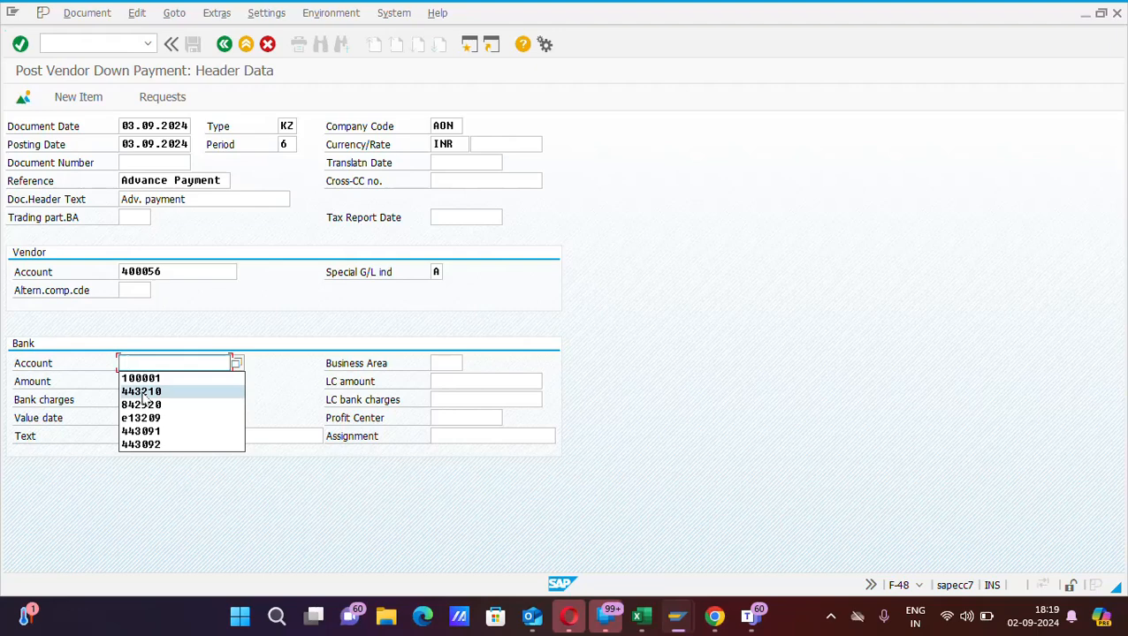
{"action": "left_click", "coordinate": [143, 392]}
{"action": "key", "text": "BackSpace"}
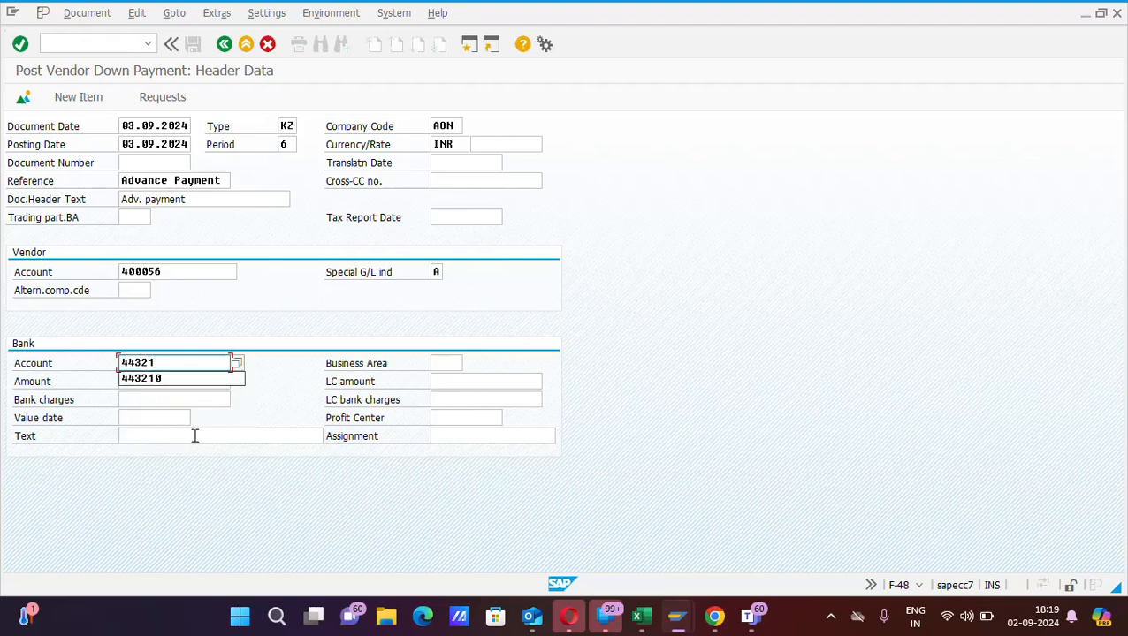
{"action": "left_click", "coordinate": [237, 364]}
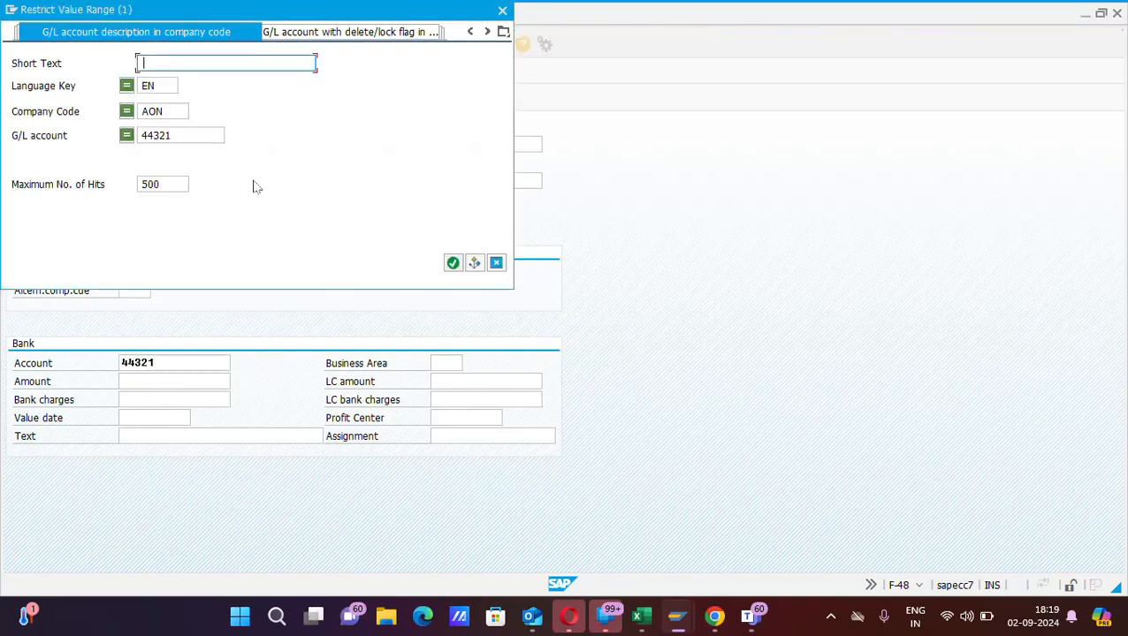
{"action": "left_click", "coordinate": [202, 134]}
{"action": "type", "text": "0"}
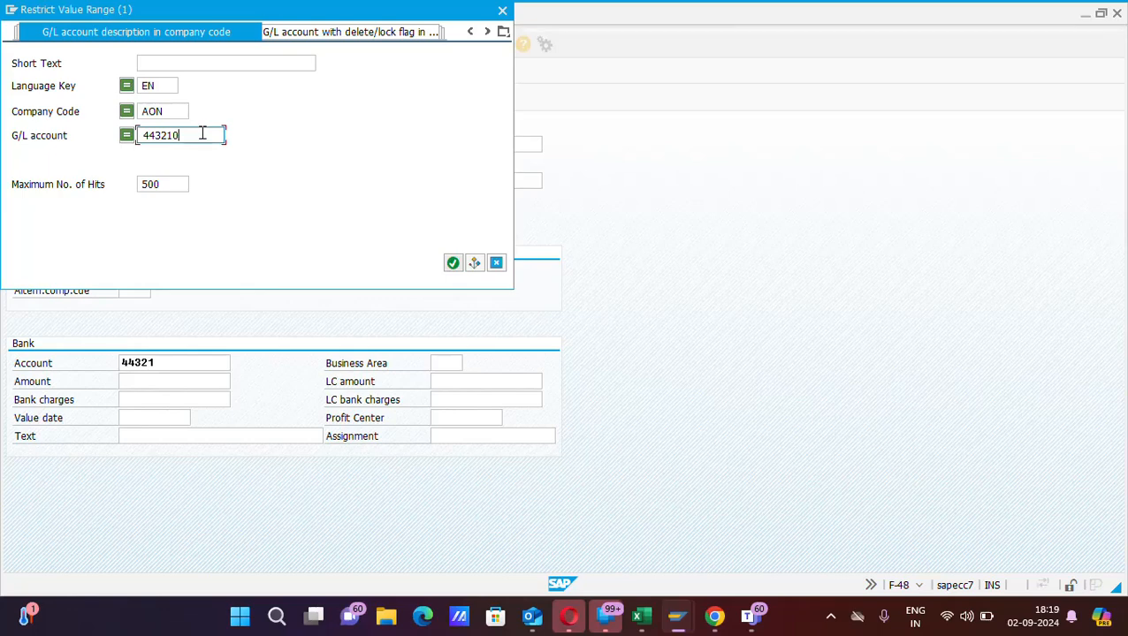
{"action": "key", "text": "Return"}
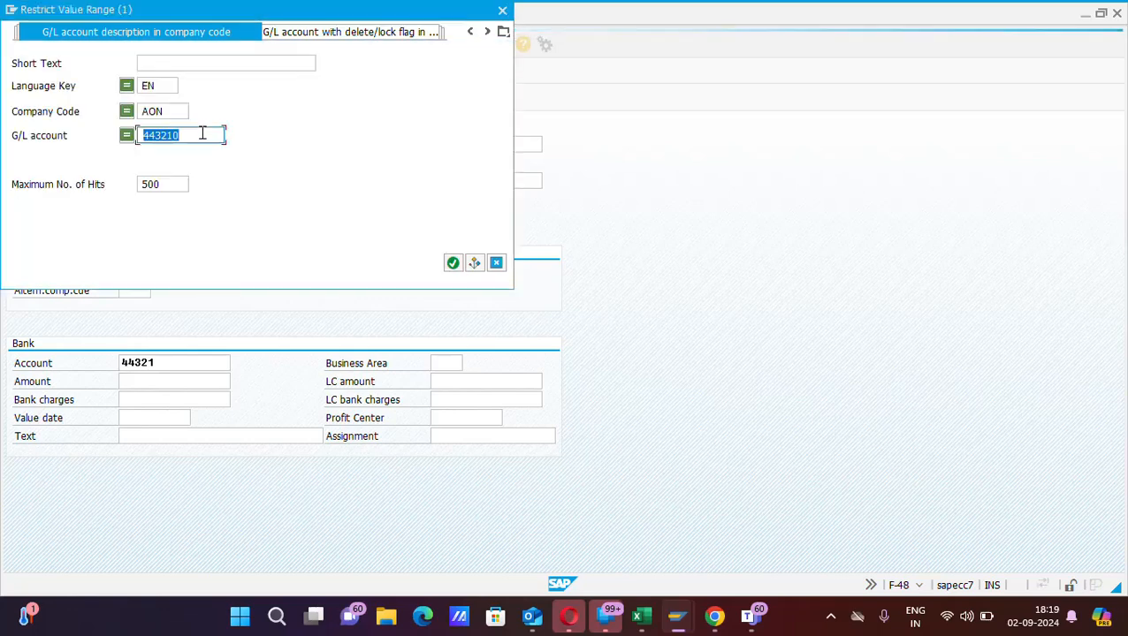
- Clear the maximum number of hits and the G/L account filter, and list all G/L accounts of company code AON
{"action": "left_click", "coordinate": [174, 184]}
{"action": "key", "text": "BackSpace"}
{"action": "key", "text": "BackSpace"}
{"action": "key", "text": "BackSpace"}
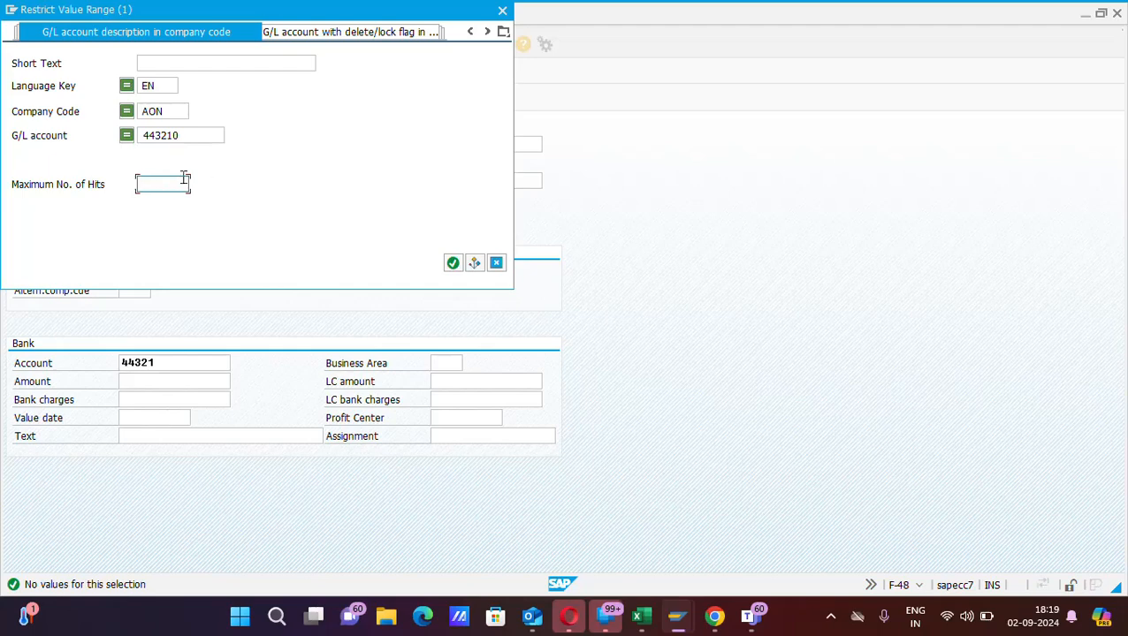
{"action": "left_click", "coordinate": [190, 136]}
{"action": "key", "text": "BackSpace"}
{"action": "key", "text": "BackSpace"}
{"action": "key", "text": "BackSpace"}
{"action": "key", "text": "BackSpace"}
{"action": "key", "text": "BackSpace"}
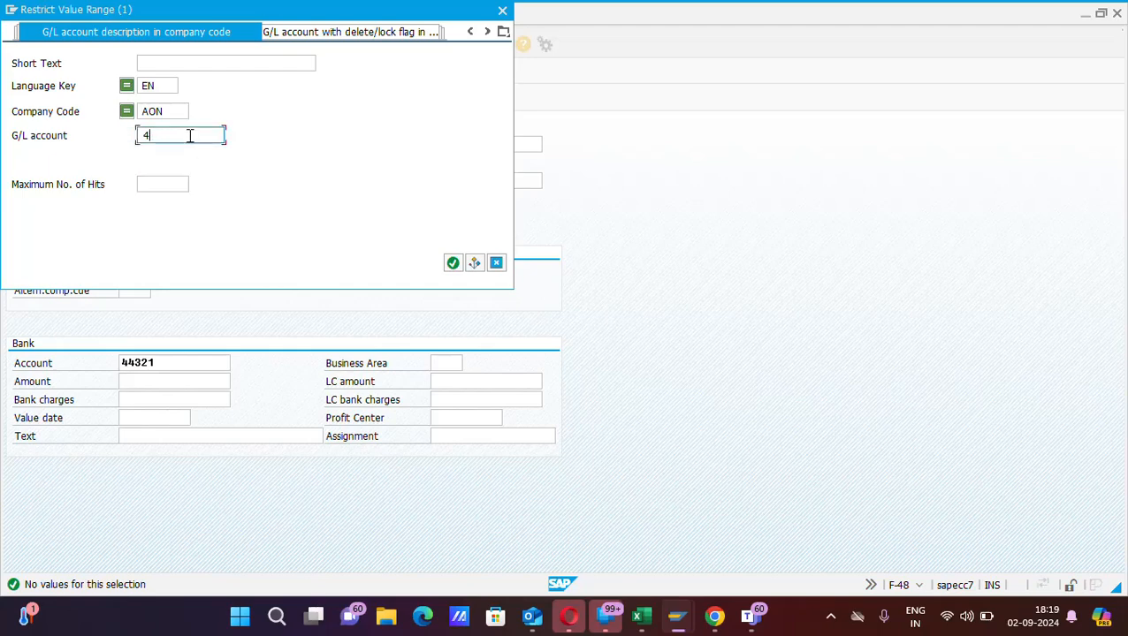
{"action": "key", "text": "BackSpace"}
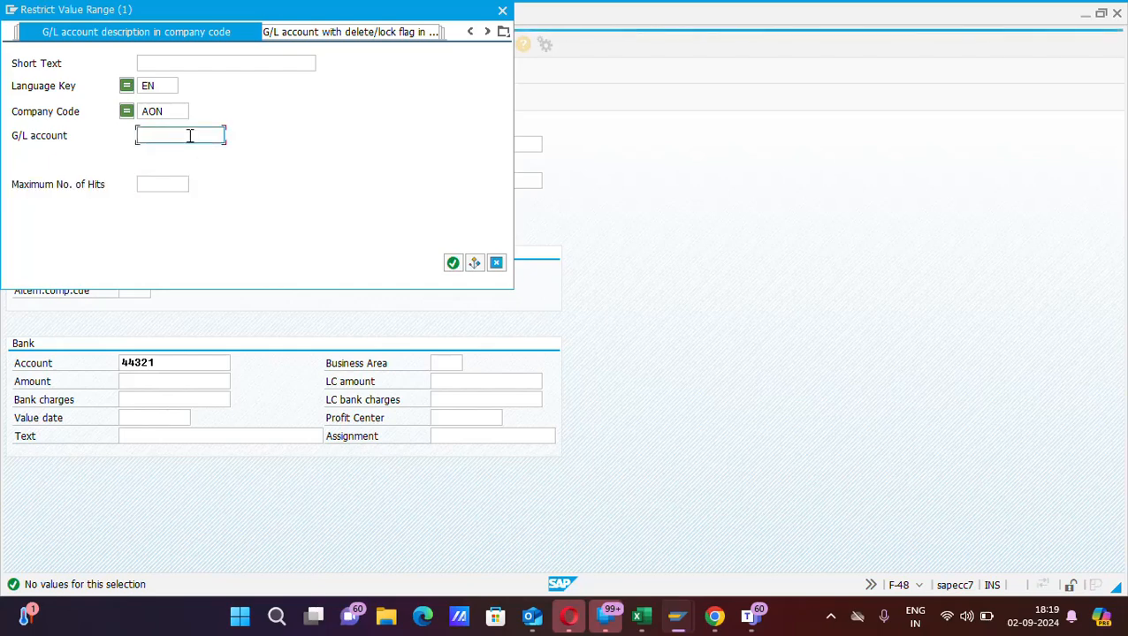
{"action": "key", "text": "Return"}
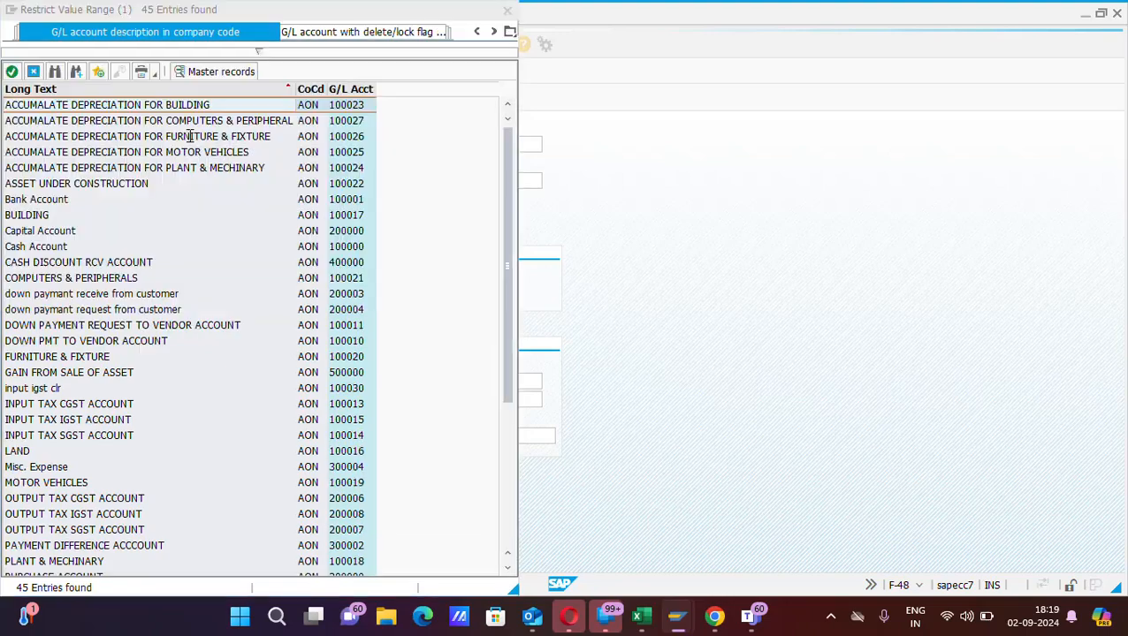
- Choose SBI OUTCOMING BANK ACCOUNT from the list of G/L accounts as the down payment's bank account
{"action": "left_click", "coordinate": [341, 246]}
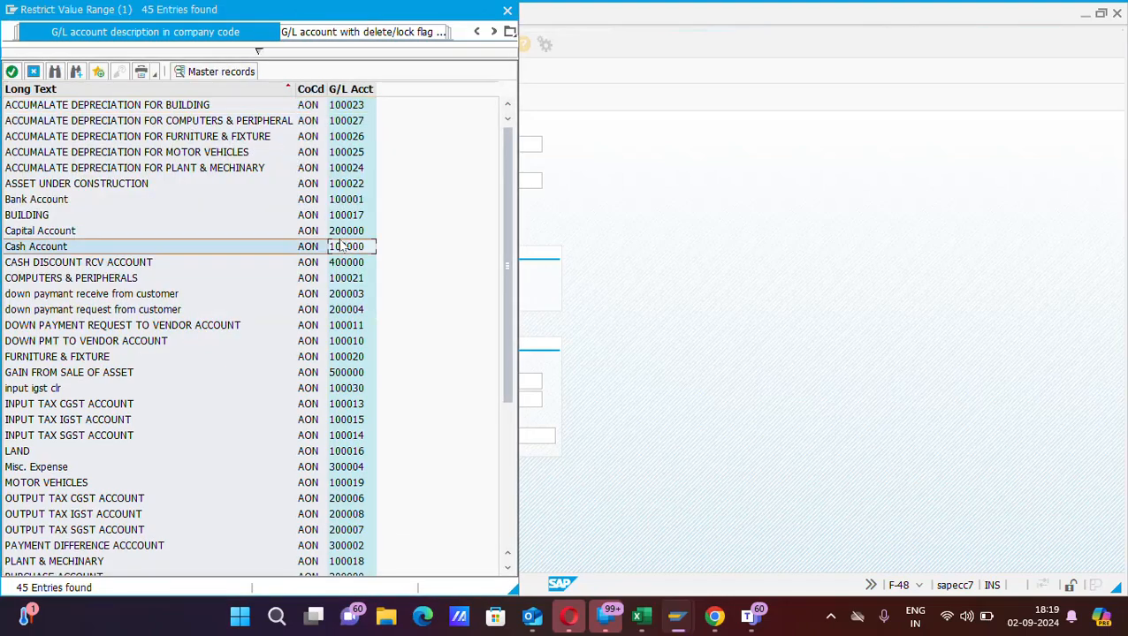
{"action": "key", "text": "Down"}
{"action": "key", "text": "Down"}
{"action": "key", "text": "Down"}
{"action": "key", "text": "Down"}
{"action": "key", "text": "Down"}
{"action": "key", "text": "Down"}
{"action": "key", "text": "Down"}
{"action": "key", "text": "Down"}
{"action": "key", "text": "Down"}
{"action": "key", "text": "Down"}
{"action": "key", "text": "Down"}
{"action": "key", "text": "Down"}
{"action": "key", "text": "Down"}
{"action": "key", "text": "Down"}
{"action": "key", "text": "Down"}
{"action": "key", "text": "Down"}
{"action": "key", "text": "Down"}
{"action": "key", "text": "Down"}
{"action": "key", "text": "Down"}
{"action": "key", "text": "Down"}
{"action": "key", "text": "Down"}
{"action": "key", "text": "Down"}
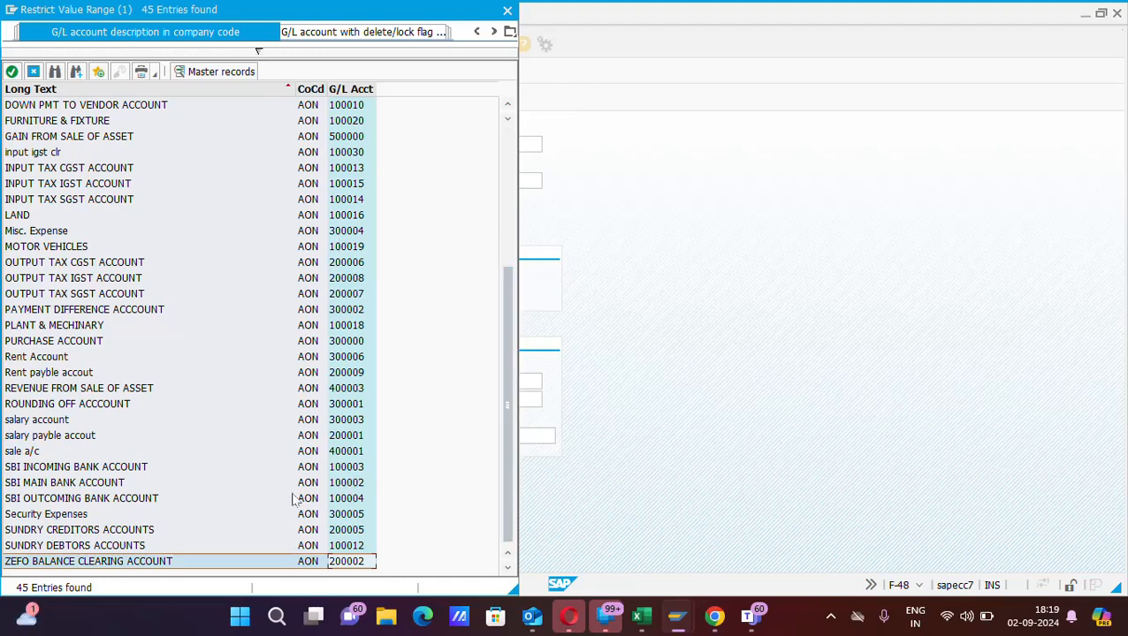
{"action": "left_click", "coordinate": [336, 484]}
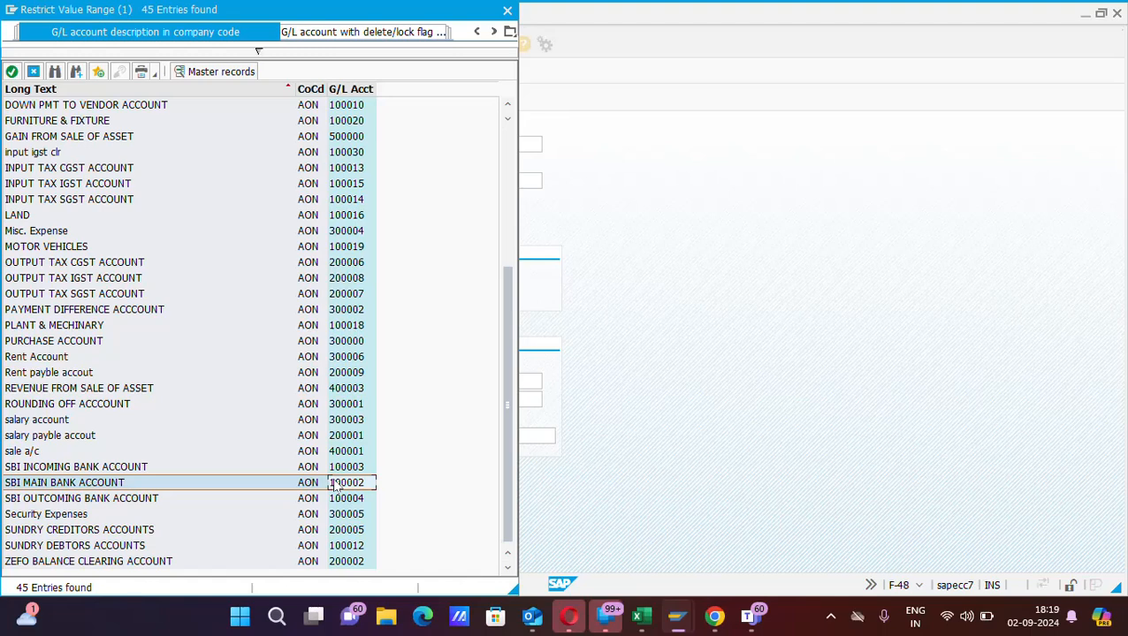
{"action": "left_click", "coordinate": [340, 500]}
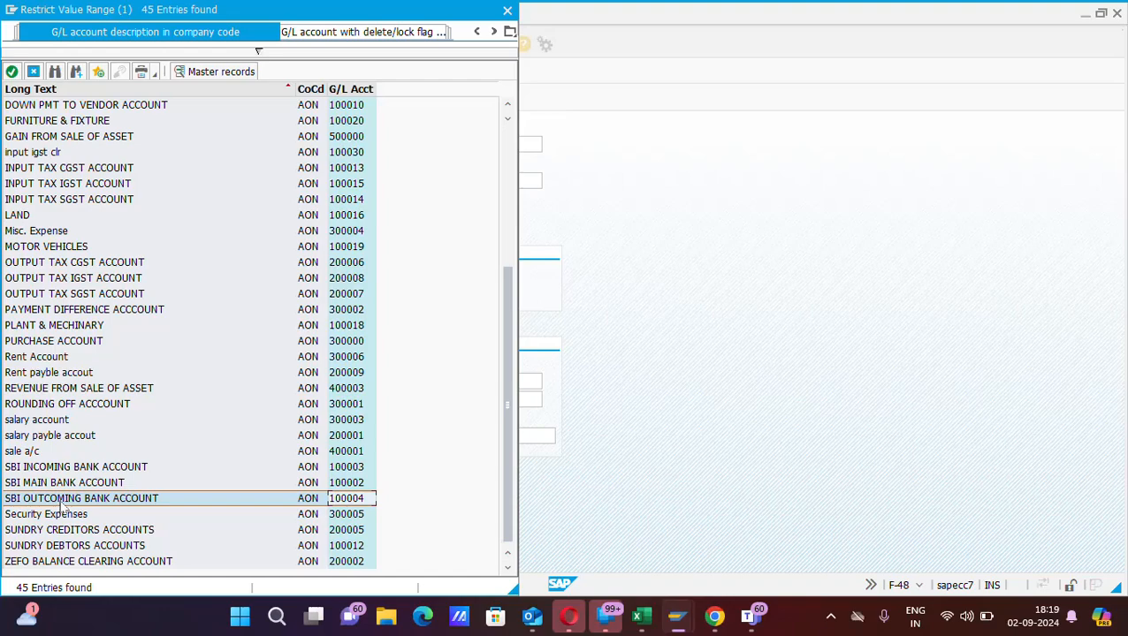
{"action": "double_click", "coordinate": [346, 498]}
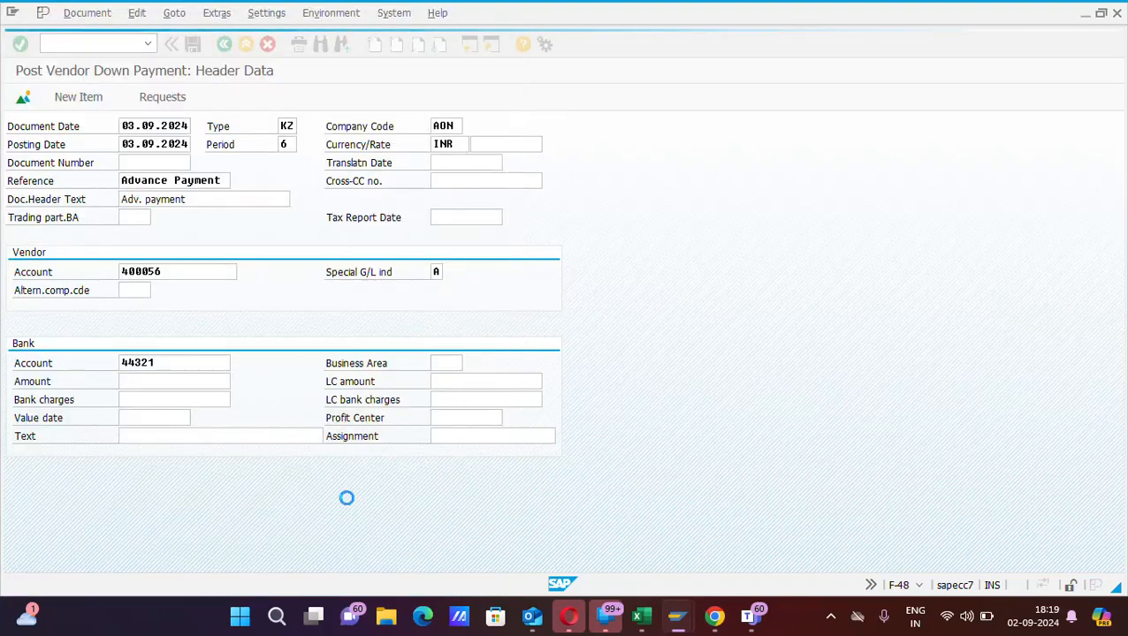
- Set the bank amount to 10000 and the value date to 03.09.2024
{"action": "left_click", "coordinate": [155, 381]}
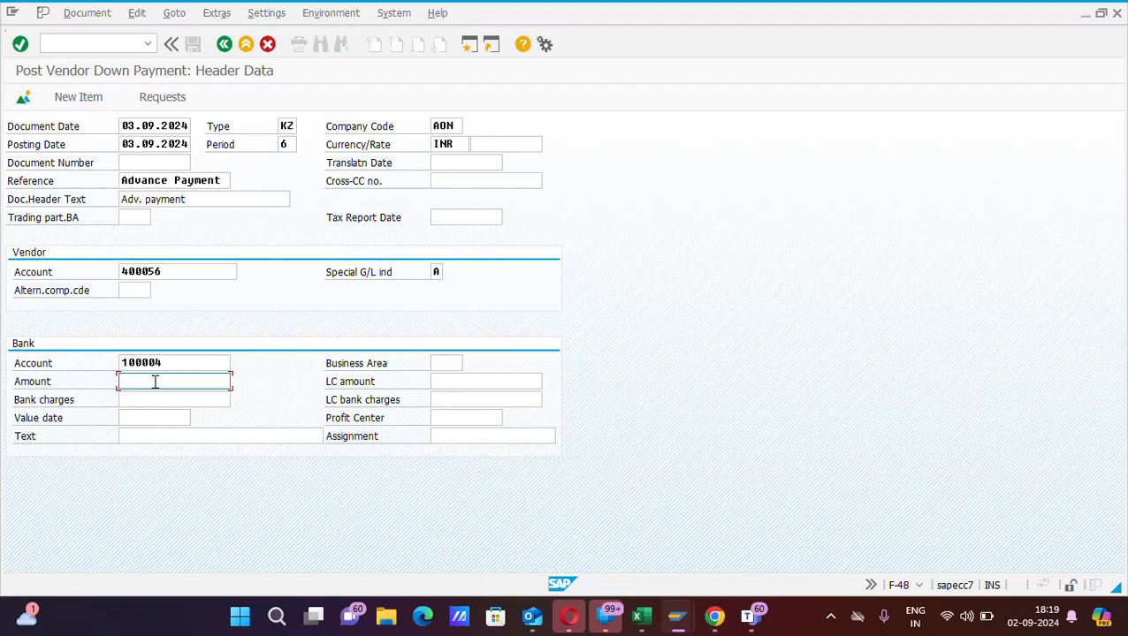
{"action": "type", "text": "10000"}
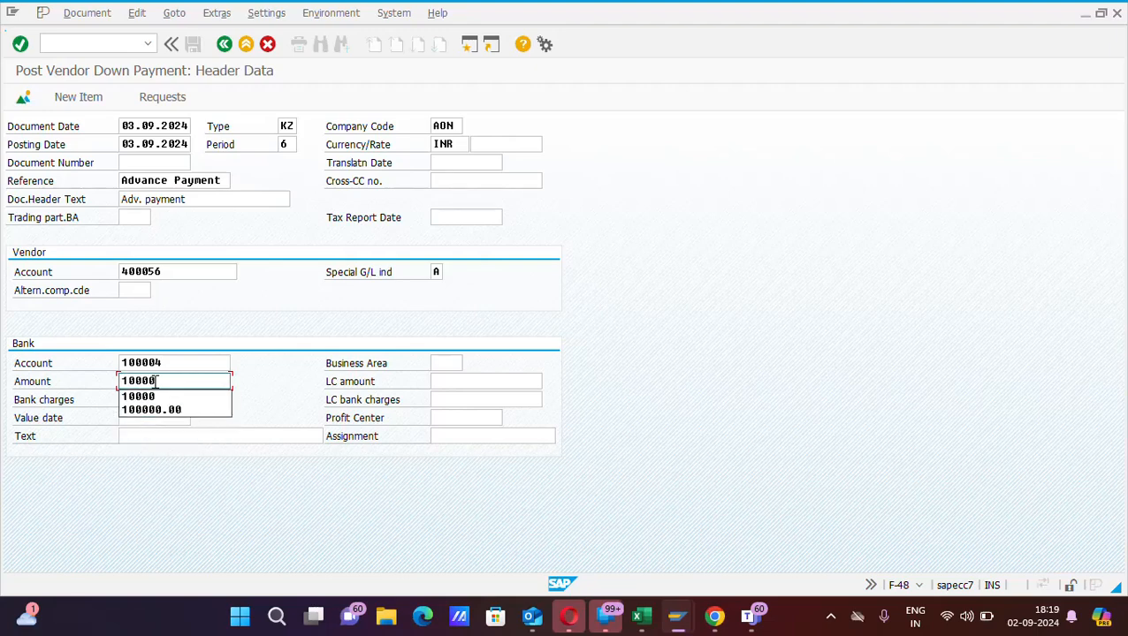
{"action": "left_click", "coordinate": [442, 364]}
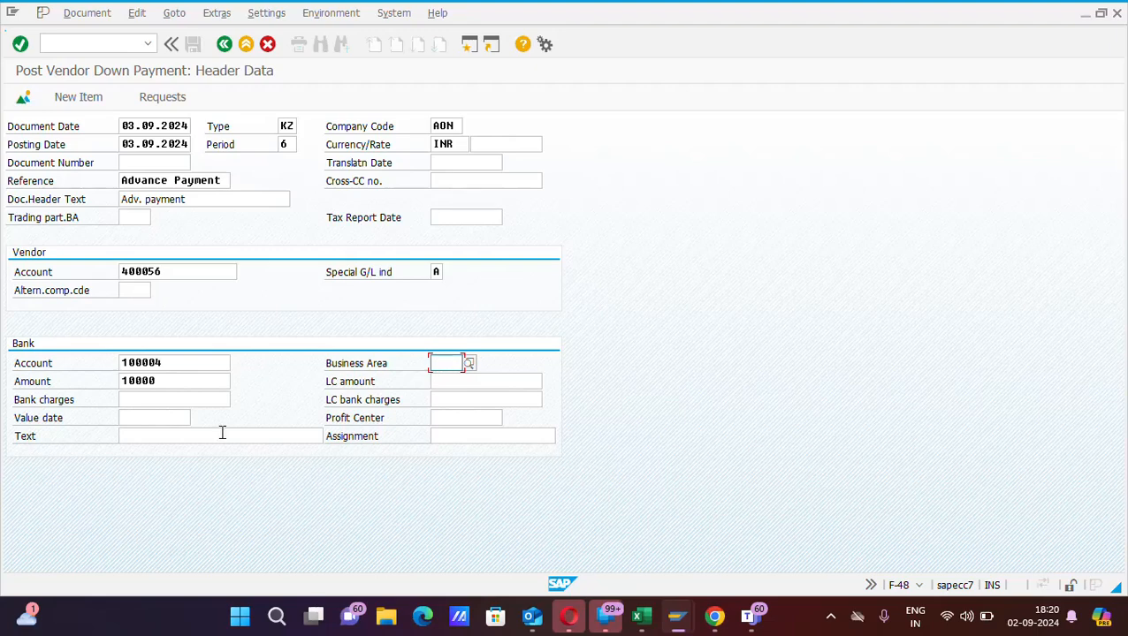
{"action": "left_click", "coordinate": [133, 413]}
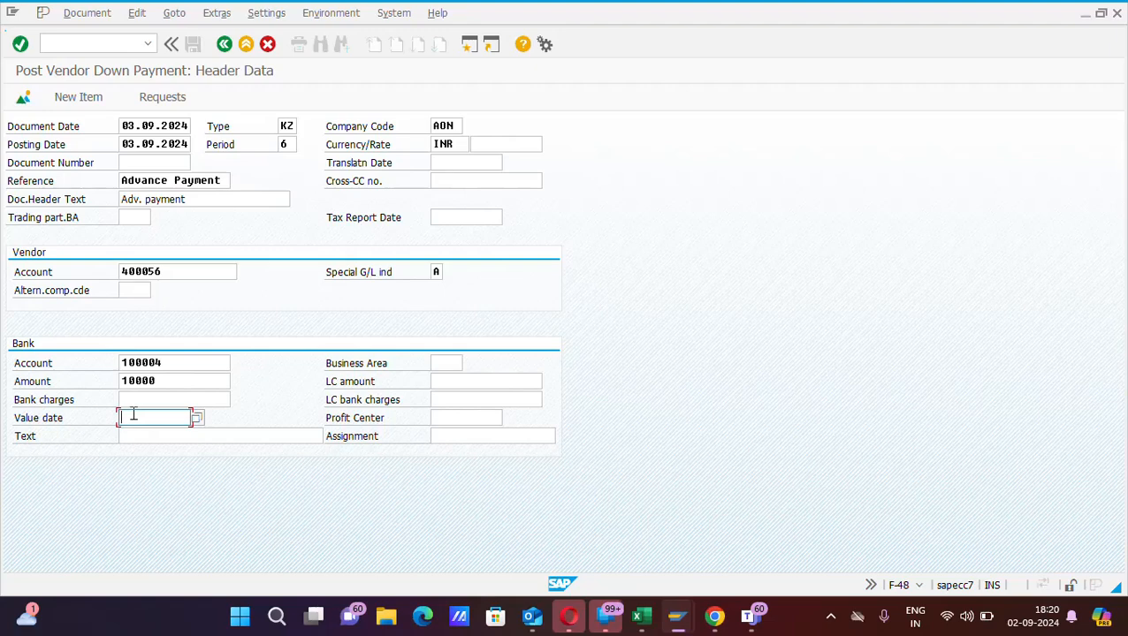
{"action": "type", "text": "03.09.2024"}
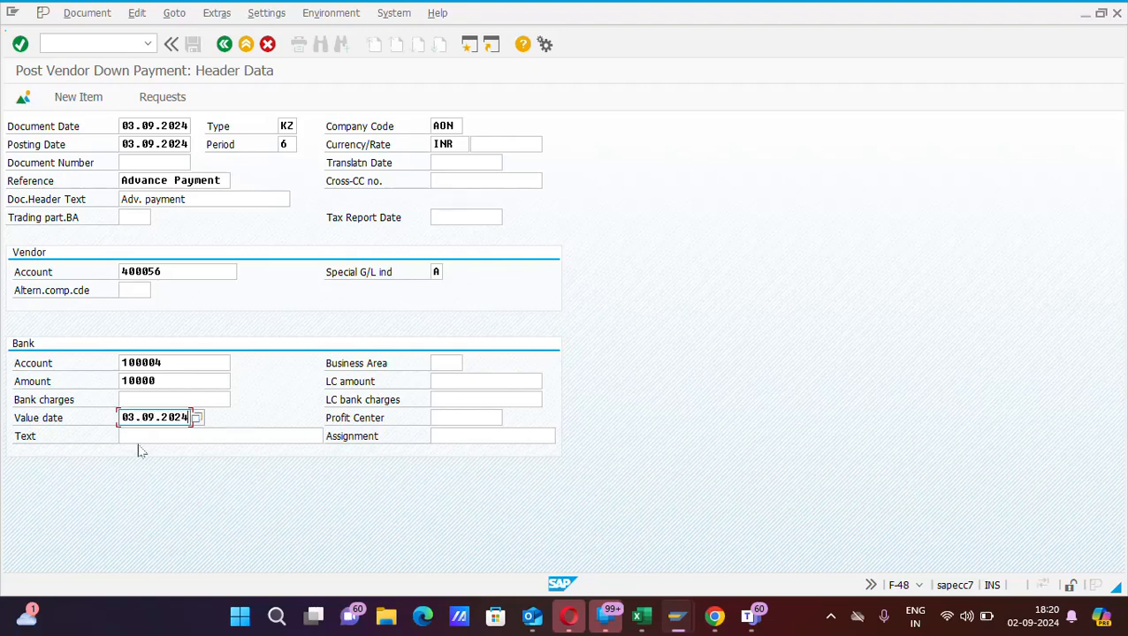
- Fill the bank text with the earlier entry "Advace payment to Dell Pvt. Ltd." and proceed to the vendor item
{"action": "left_click", "coordinate": [139, 437]}
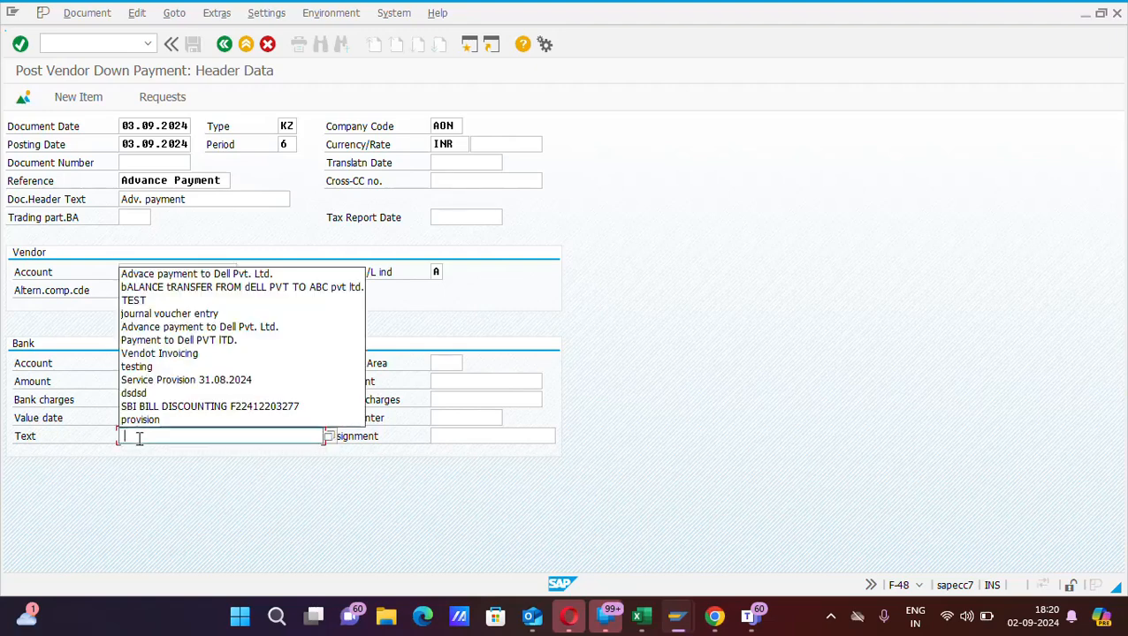
{"action": "left_click", "coordinate": [209, 275]}
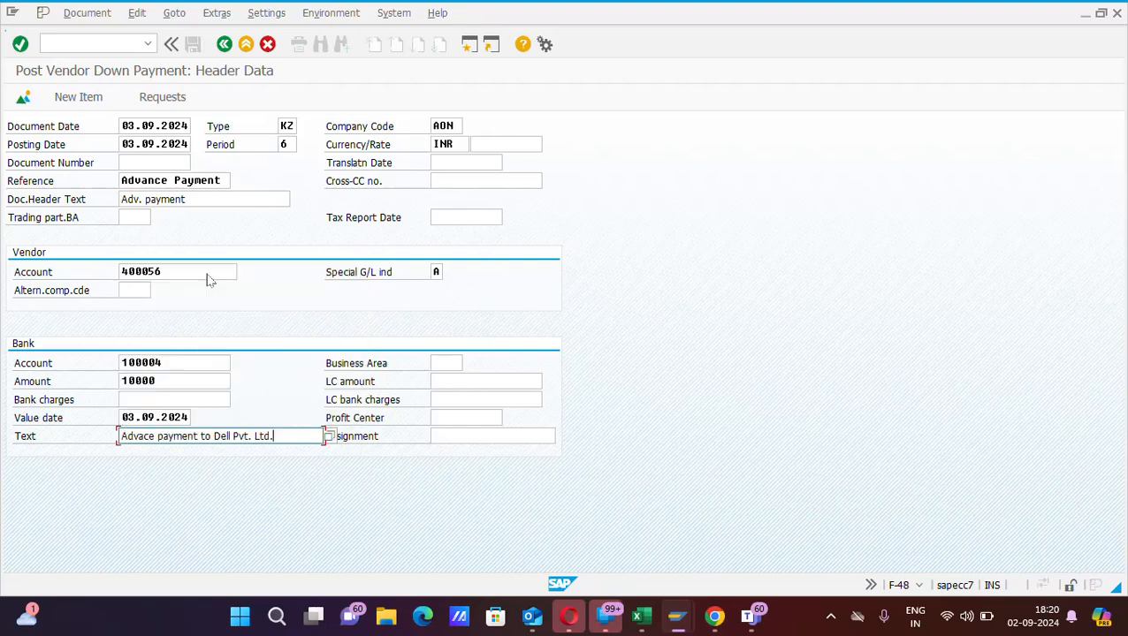
{"action": "left_click", "coordinate": [20, 44]}
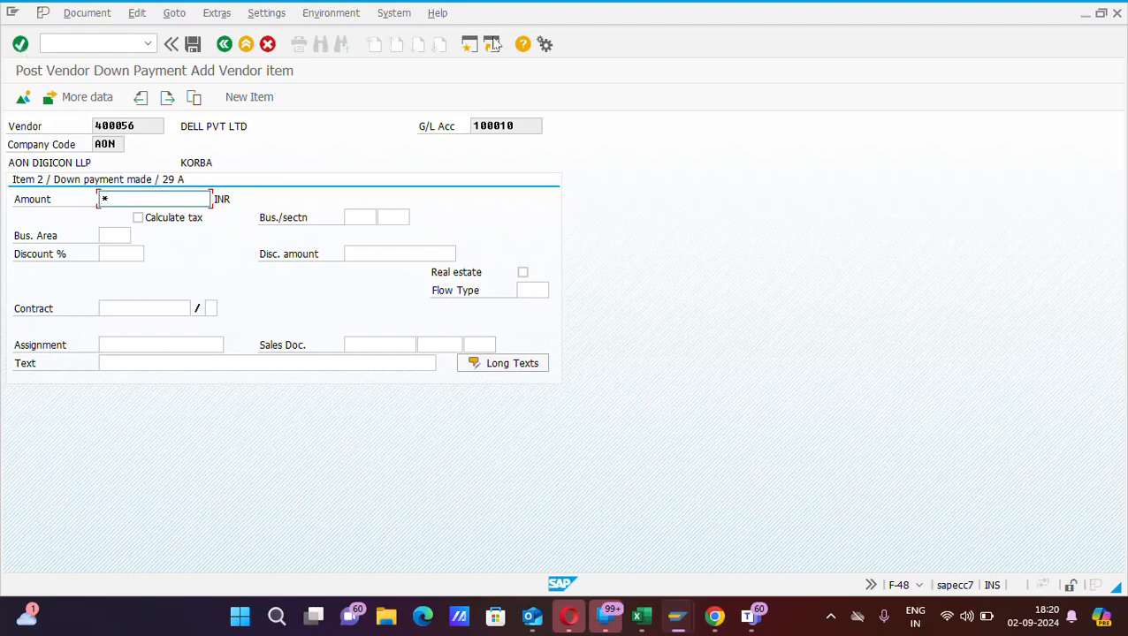
- Fill the vendor item's assignment with the vendor account number and its text with "Advace payment to Dell Pvt. Ltd.", and confirm the item
{"action": "left_click", "coordinate": [134, 345]}
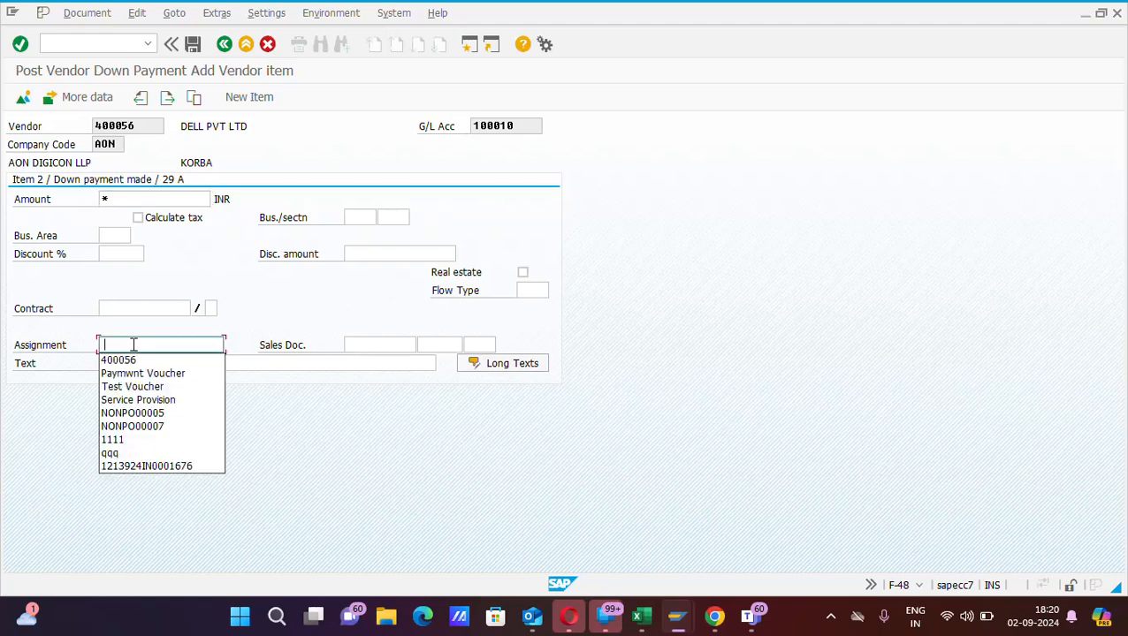
{"action": "left_click", "coordinate": [135, 359]}
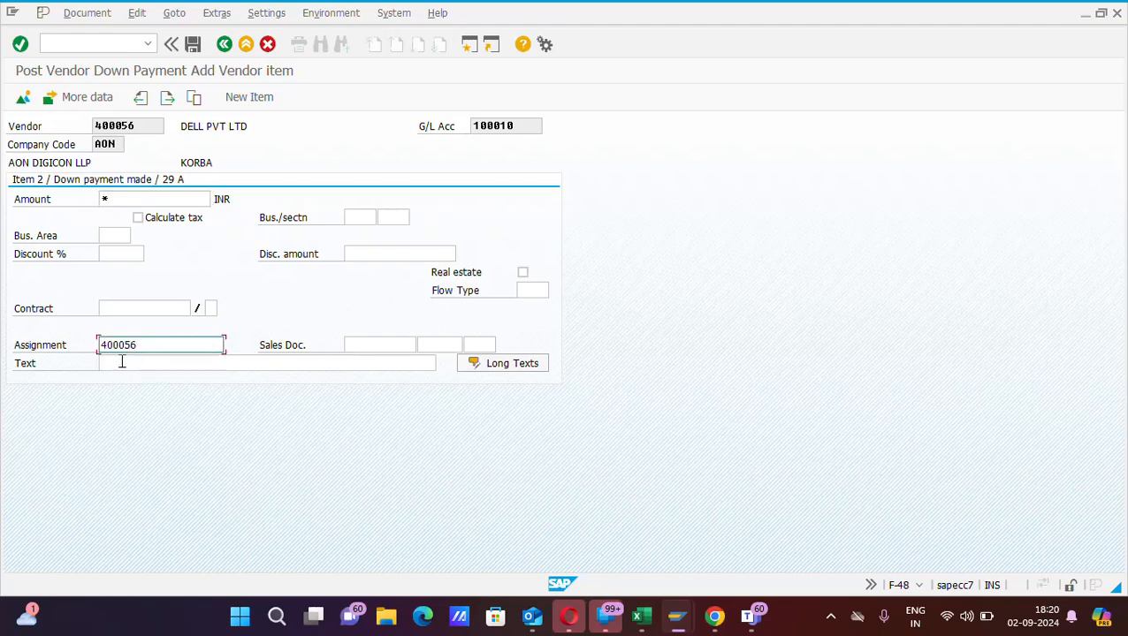
{"action": "left_click", "coordinate": [122, 362]}
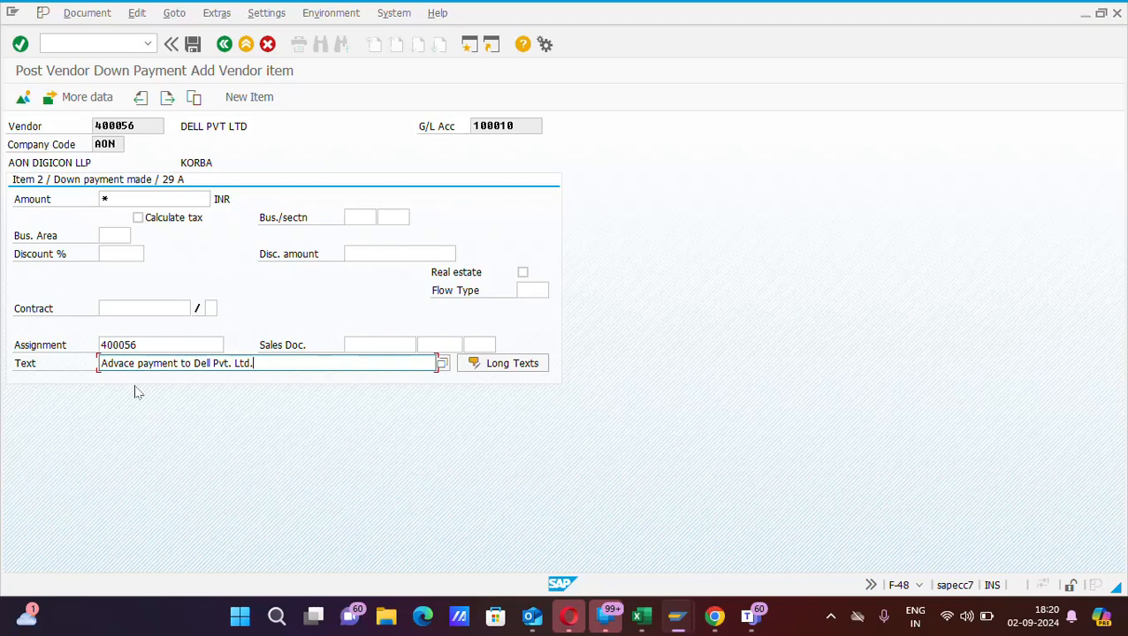
{"action": "key", "text": "Return"}
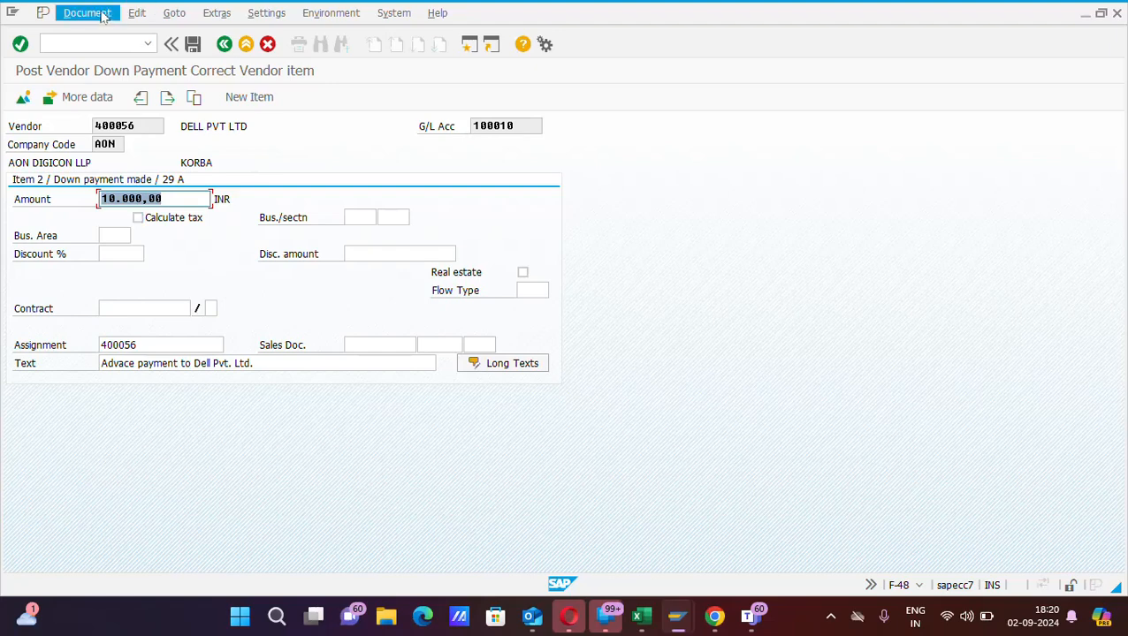
- Simulate the vendor down payment document and post it
{"action": "left_click", "coordinate": [87, 13]}
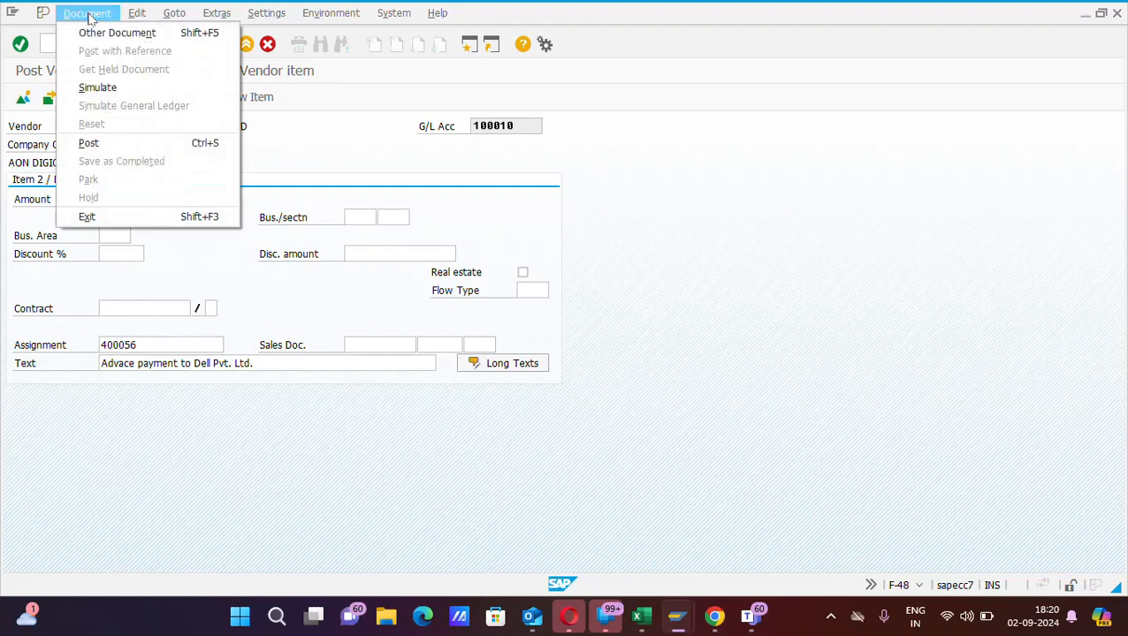
{"action": "left_click", "coordinate": [98, 89]}
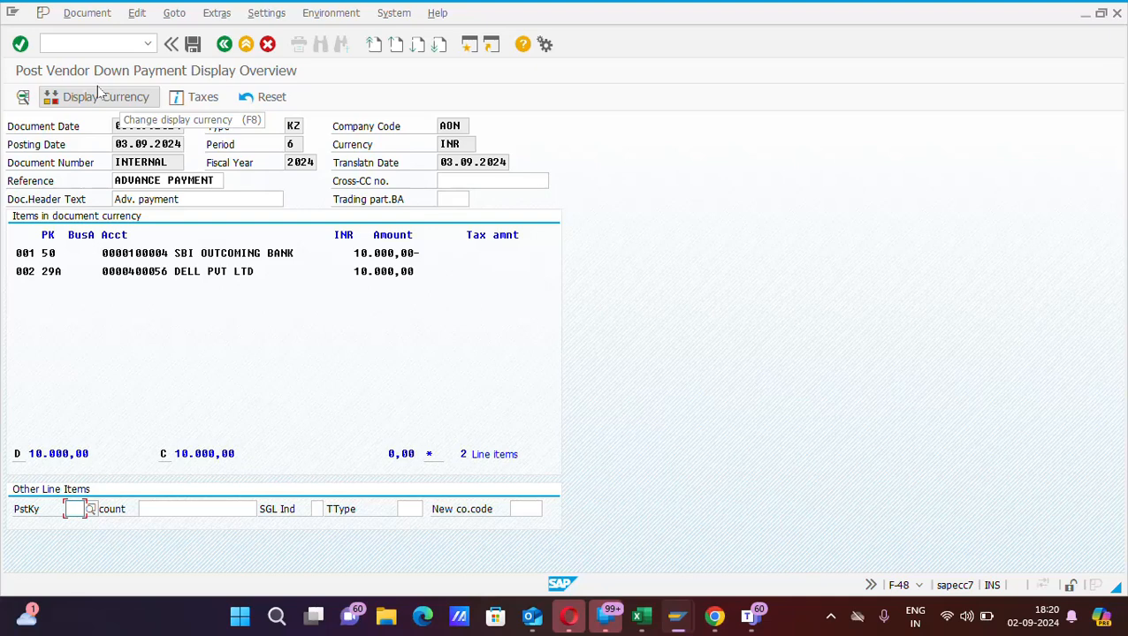
{"action": "left_click", "coordinate": [193, 46]}
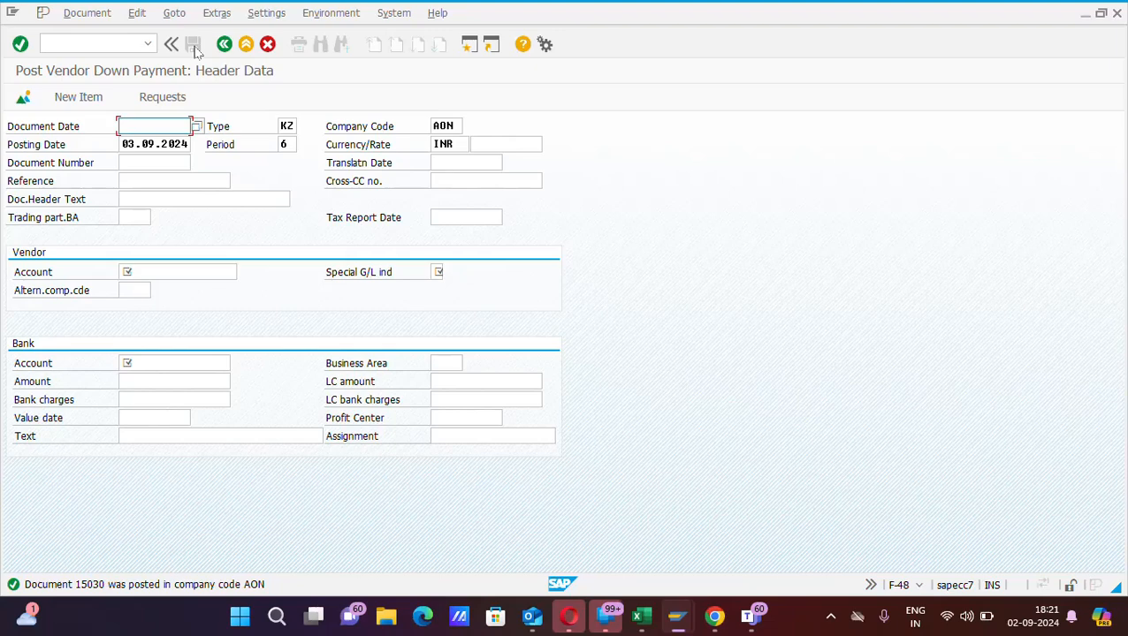
{"action": "left_click", "coordinate": [831, 617]}
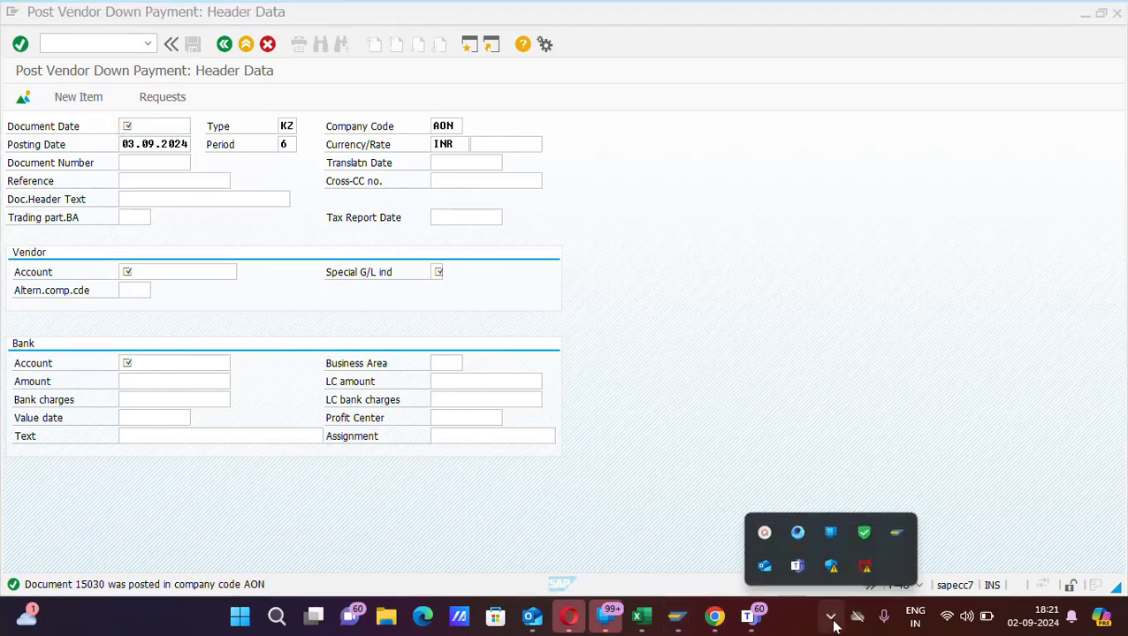